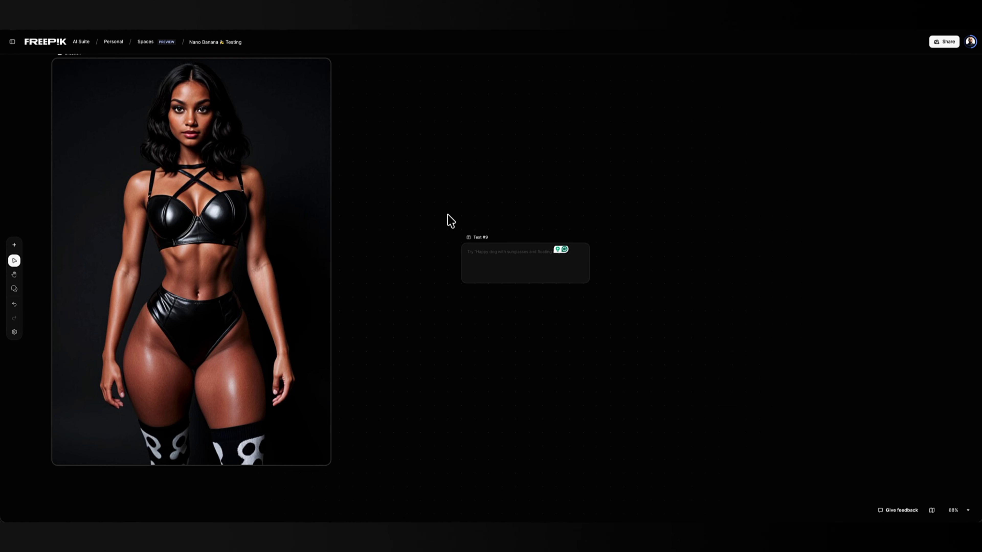
- Paste the 1980s detective power suit edit prompt into the empty text node and enlarge the node to fit the whole prompt
{"action": "left_click", "coordinate": [489, 259]}
{"action": "key", "text": "ctrl+v"}
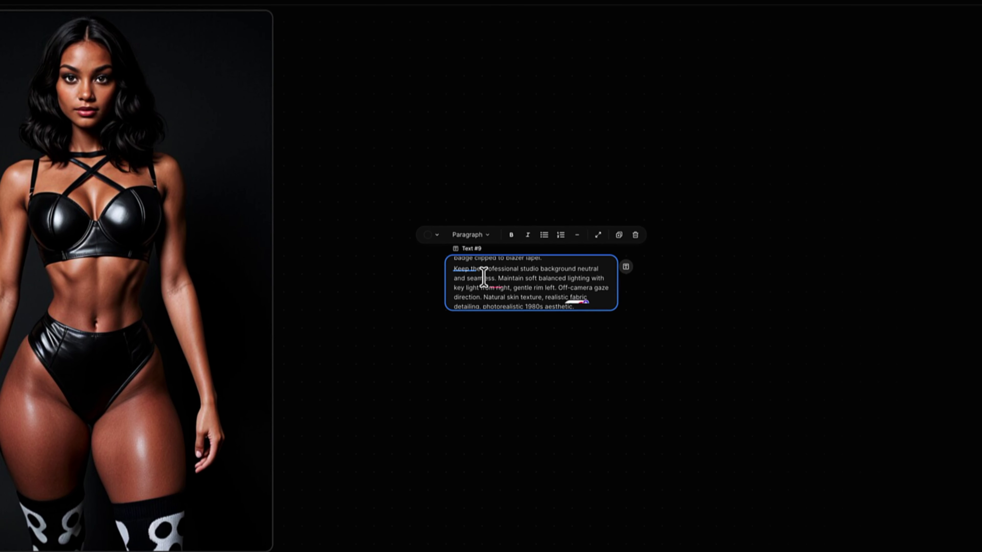
{"action": "key", "text": "Escape"}
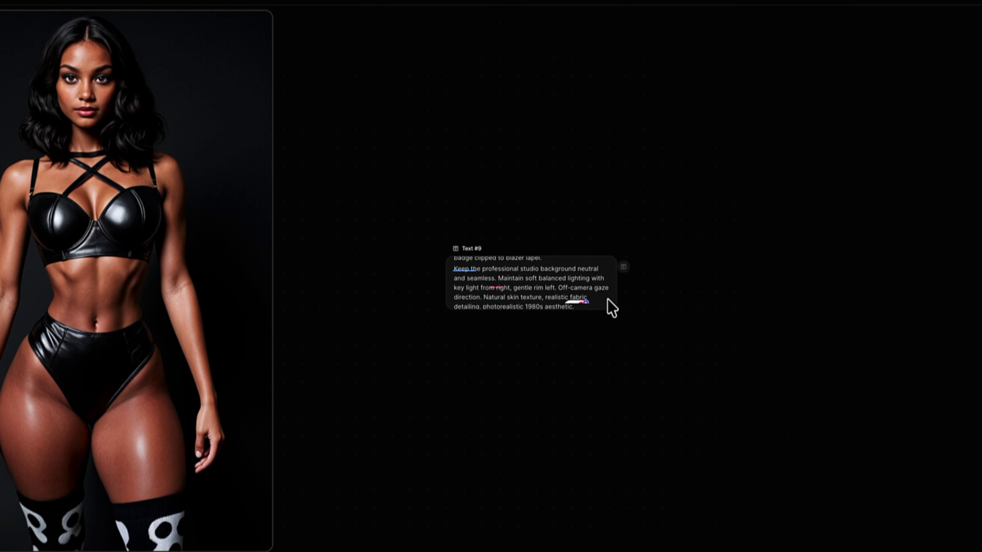
{"action": "left_click_drag", "start_coordinate": [617, 309], "coordinate": [685, 407]}
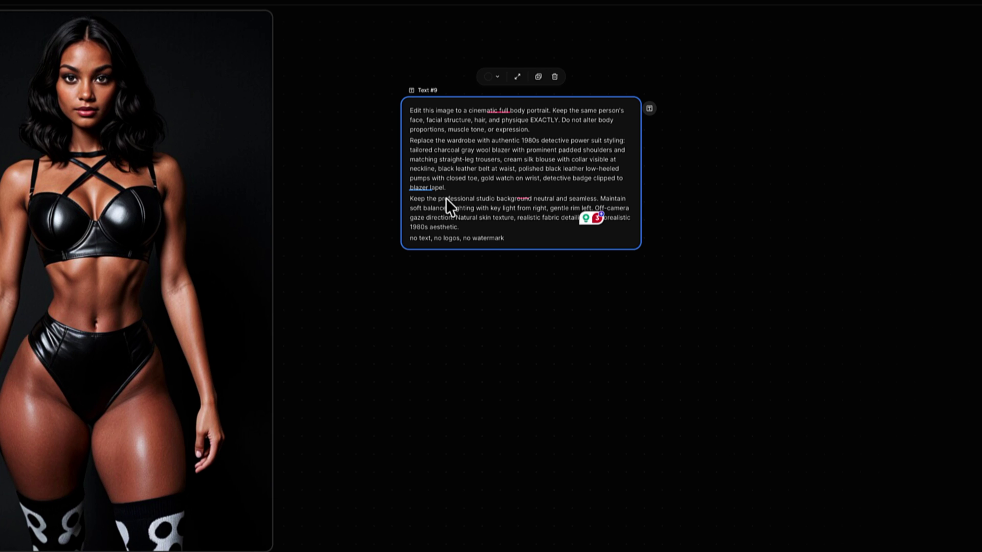
- Add an Image Generator node to the canvas and line it up beside the prompt text node
{"action": "right_click", "coordinate": [816, 236]}
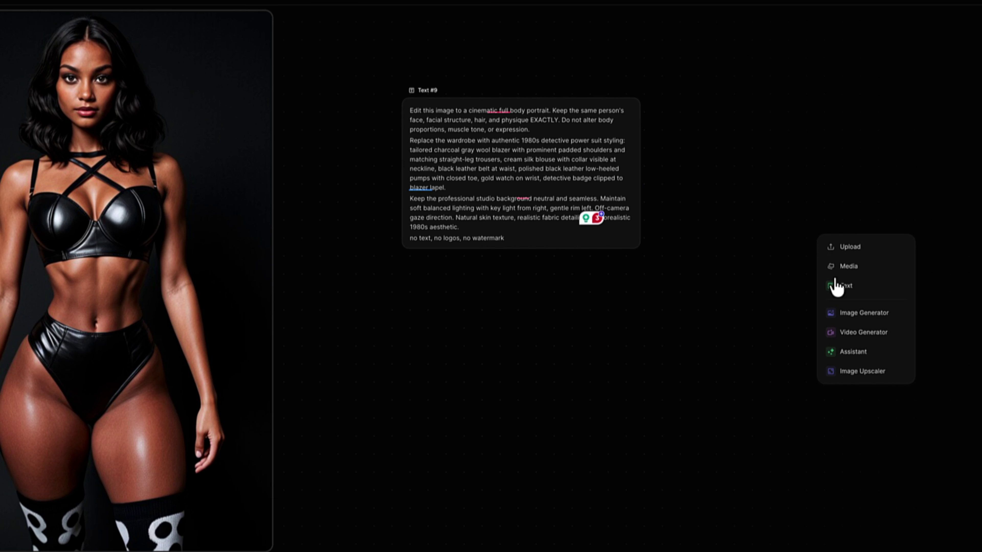
{"action": "left_click", "coordinate": [840, 314]}
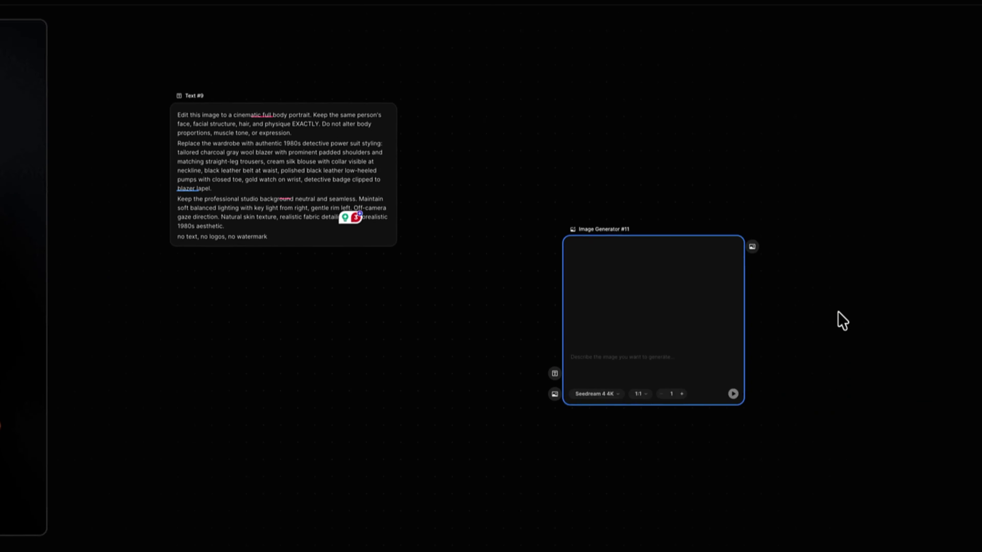
{"action": "left_click", "coordinate": [410, 155]}
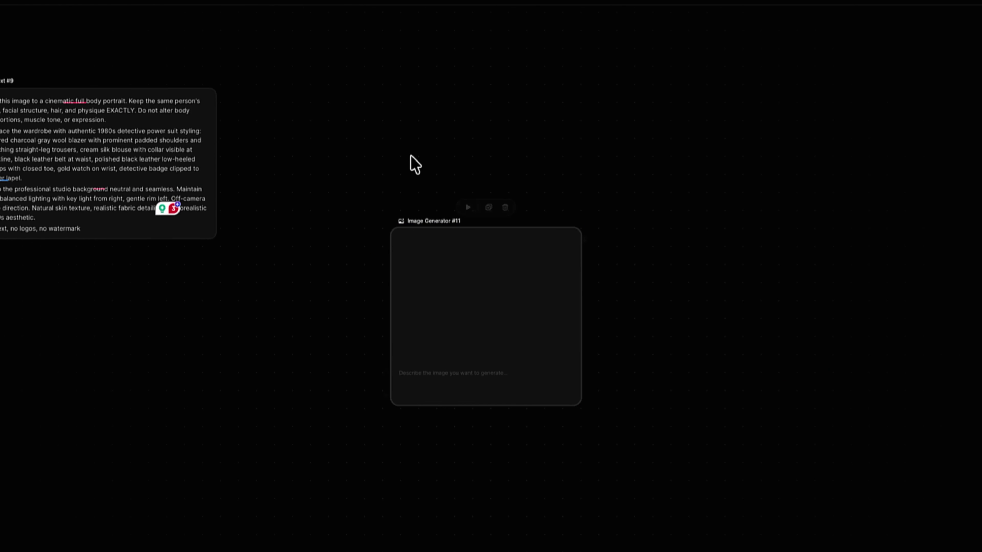
{"action": "left_click_drag", "start_coordinate": [429, 278], "coordinate": [384, 177]}
{"action": "scroll", "coordinate": [346, 336], "scroll_direction": "left", "scroll_amount": 10}
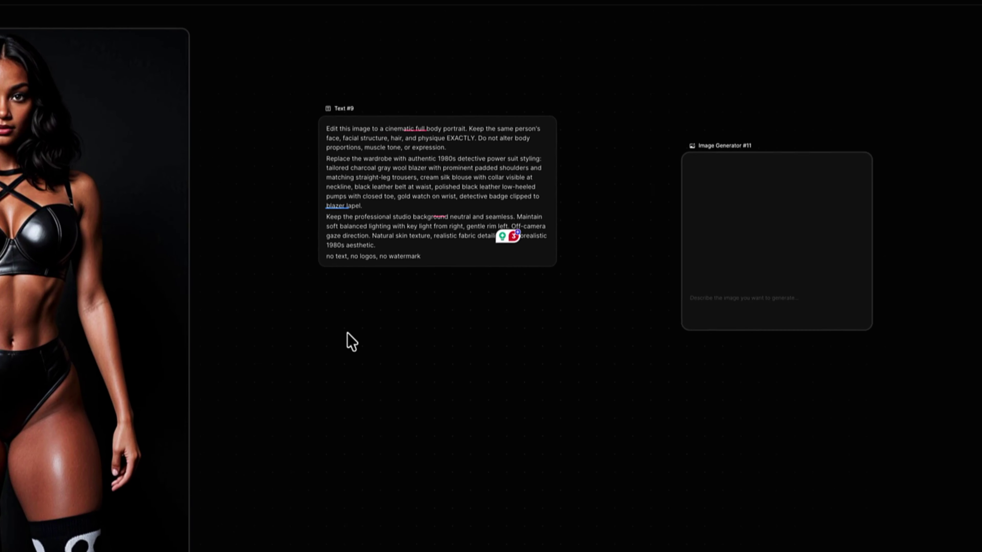
{"action": "left_click_drag", "start_coordinate": [533, 115], "coordinate": [490, 99]}
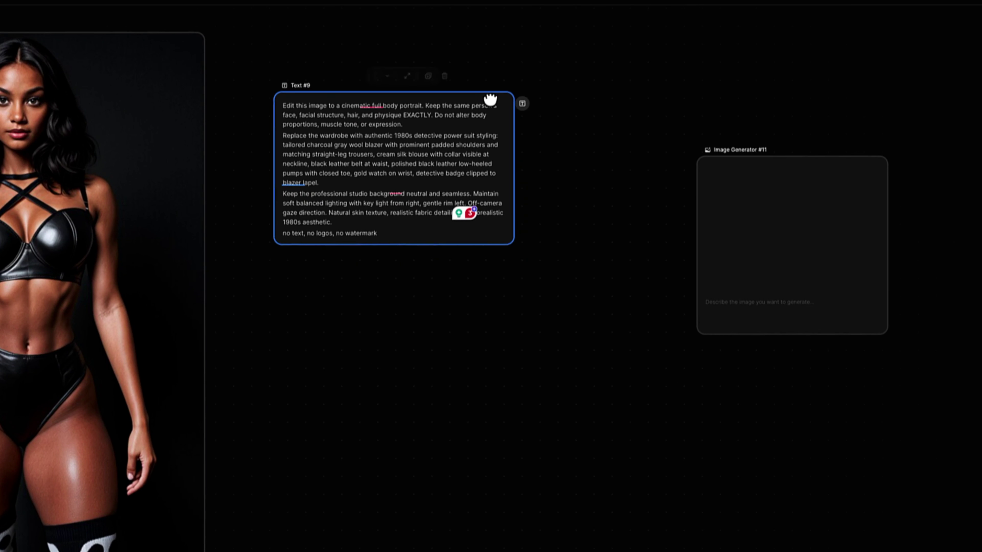
{"action": "left_click_drag", "start_coordinate": [735, 158], "coordinate": [630, 104]}
- Set the new image generator's model to Google Nano Banana and its aspect ratio to 2:3
{"action": "left_click", "coordinate": [613, 258]}
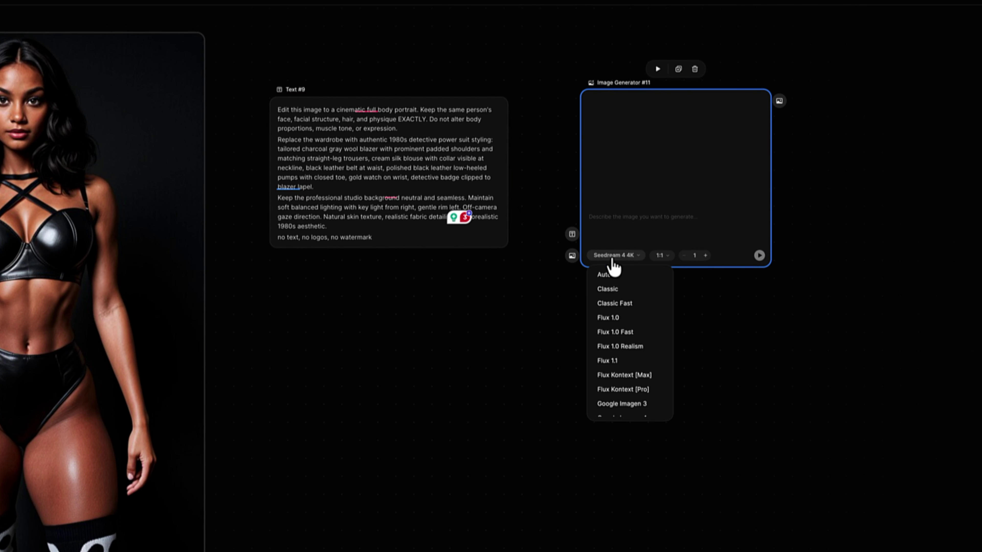
{"action": "scroll", "coordinate": [616, 382], "scroll_direction": "down", "scroll_amount": 5}
{"action": "left_click", "coordinate": [623, 362]}
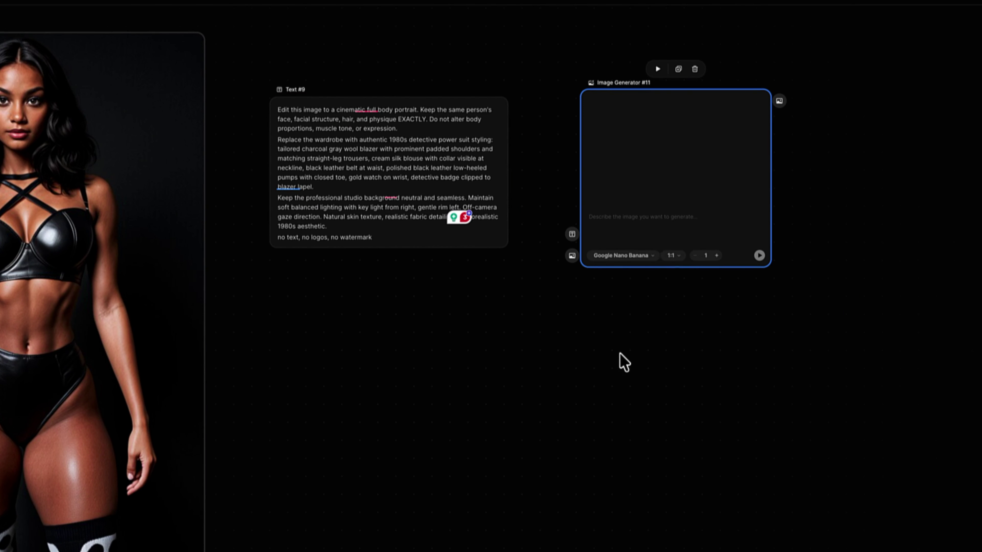
{"action": "left_click", "coordinate": [674, 256]}
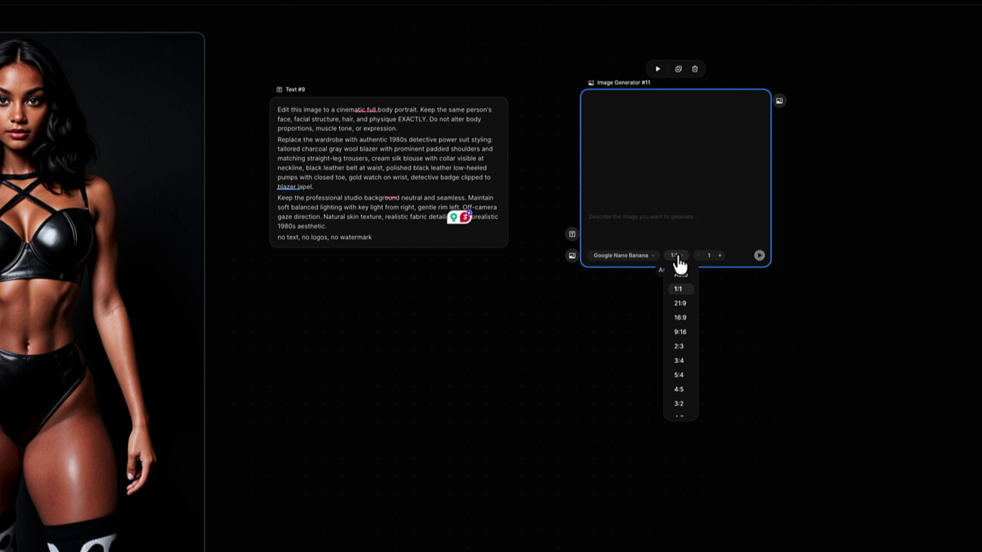
{"action": "left_click", "coordinate": [678, 344]}
{"action": "left_click", "coordinate": [535, 360]}
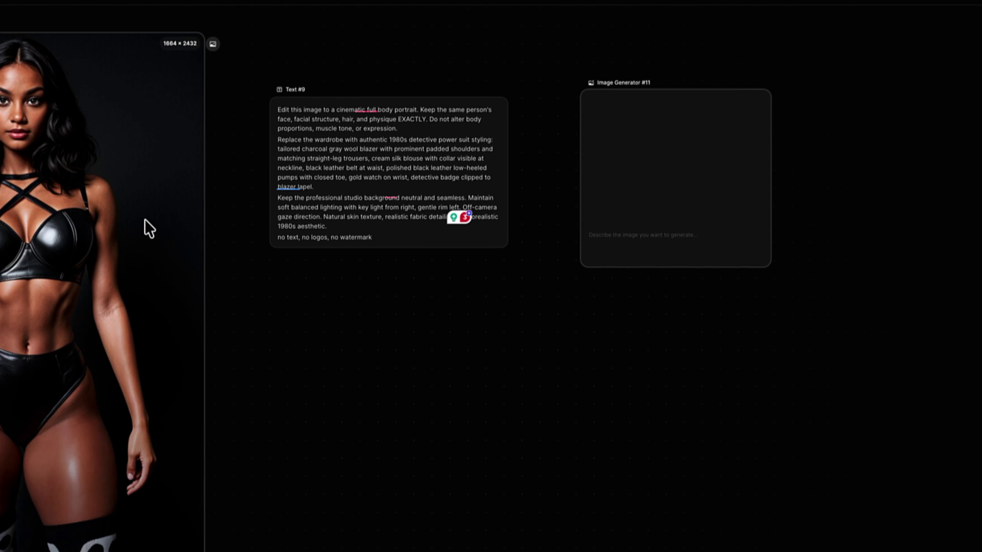
- Connect the detective suit text node's output to the image generator's text prompt input
{"action": "left_click", "coordinate": [309, 241]}
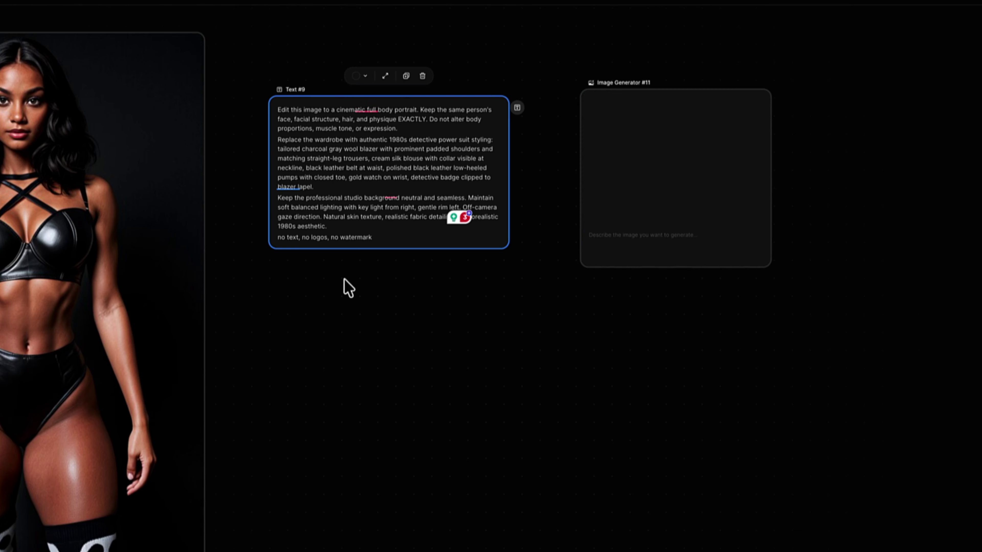
{"action": "mouse_move", "coordinate": [175, 127]}
{"action": "left_click", "coordinate": [624, 151]}
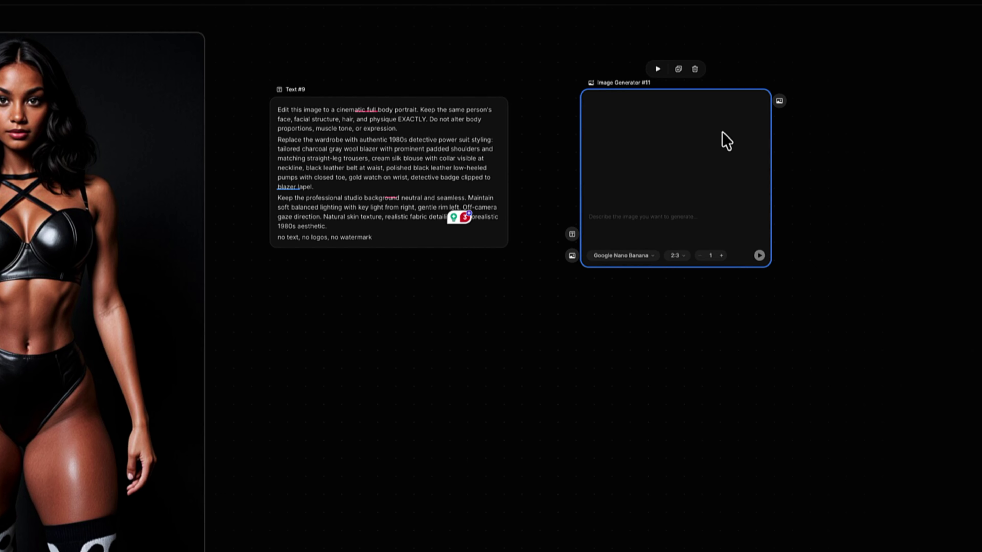
{"action": "left_click", "coordinate": [503, 119]}
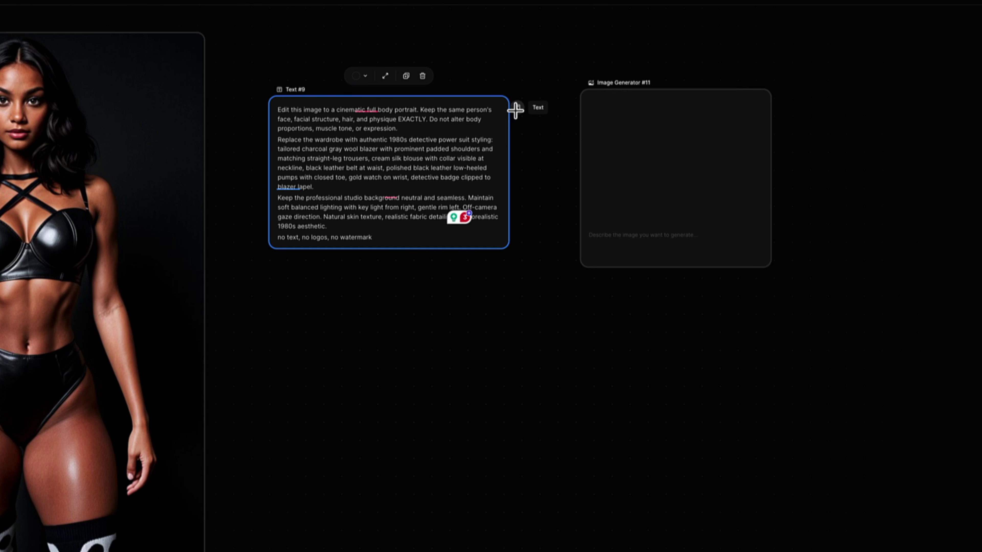
{"action": "left_click_drag", "start_coordinate": [516, 111], "coordinate": [572, 234]}
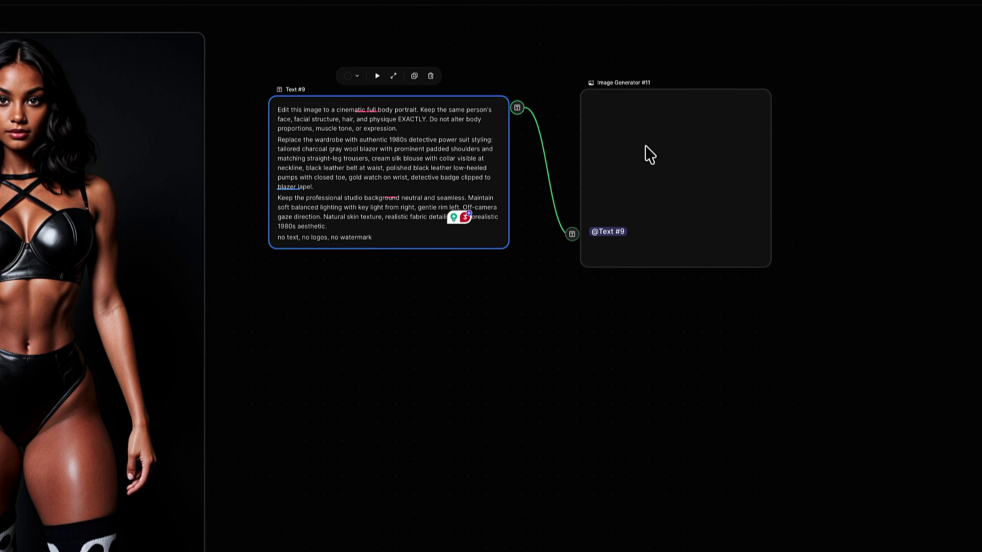
- Connect the source portrait's image output to the image generator's Reference input
{"action": "mouse_move", "coordinate": [657, 157]}
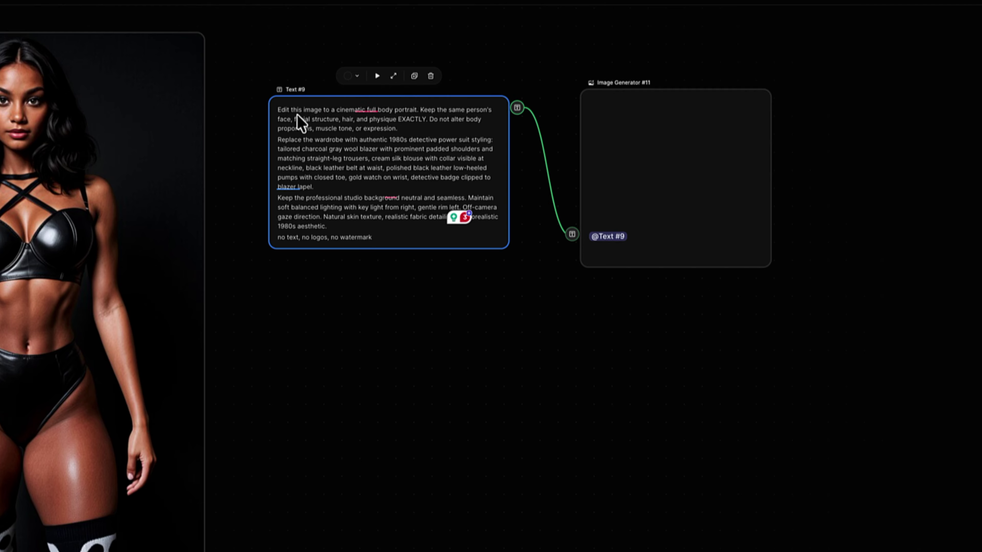
{"action": "left_click", "coordinate": [333, 120]}
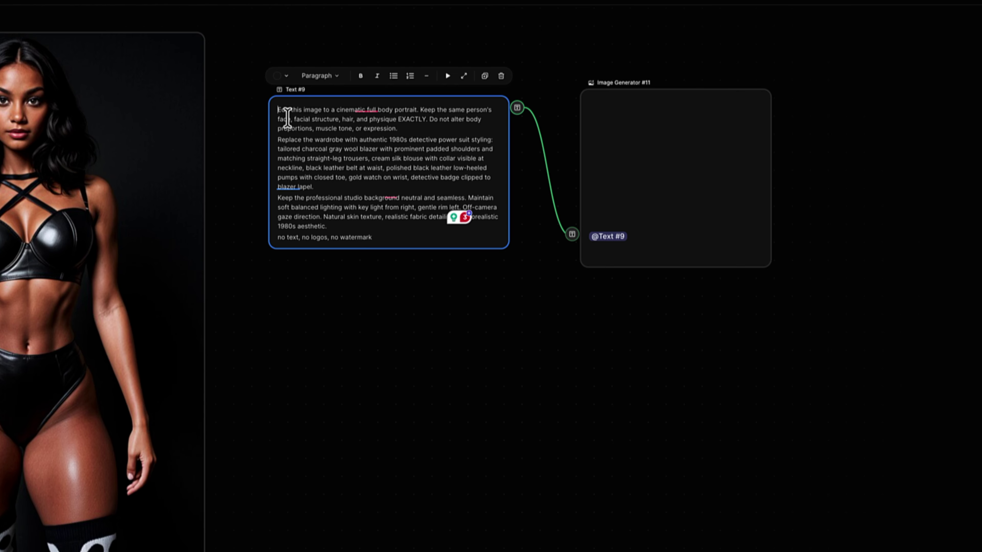
{"action": "left_click", "coordinate": [222, 76]}
{"action": "left_click", "coordinate": [188, 64]}
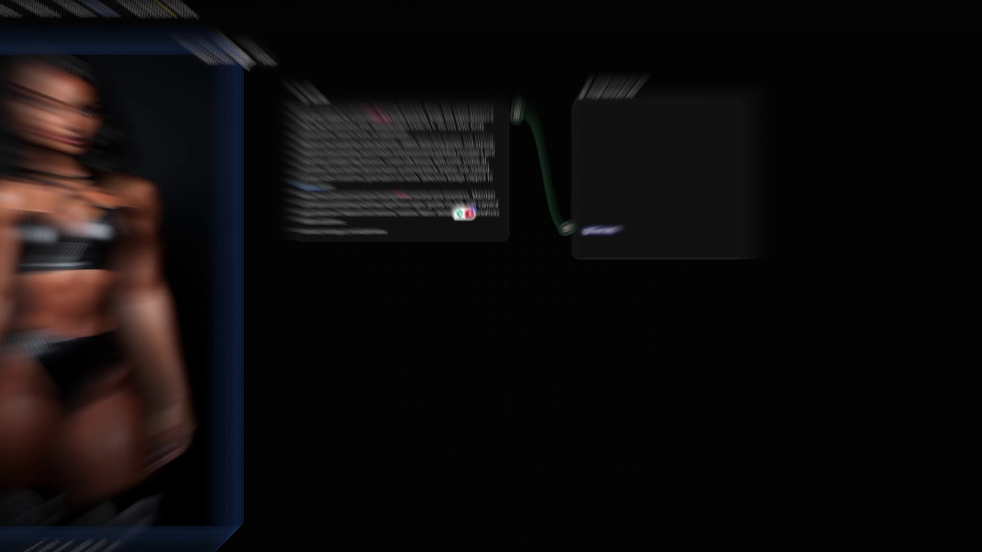
{"action": "left_click_drag", "start_coordinate": [213, 45], "coordinate": [325, 98]}
{"action": "left_click_drag", "start_coordinate": [503, 227], "coordinate": [554, 242]}
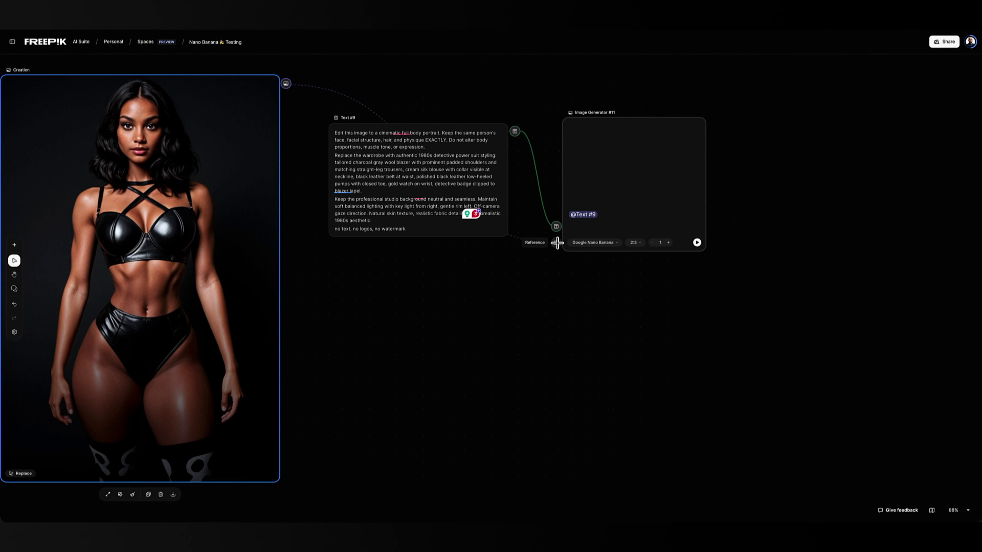
- Rearrange the nodes so the prompt text sits below the image connection and the generator stands clear of it
{"action": "scroll", "coordinate": [502, 283], "scroll_direction": "up", "scroll_amount": 2}
{"action": "left_click", "coordinate": [483, 235]}
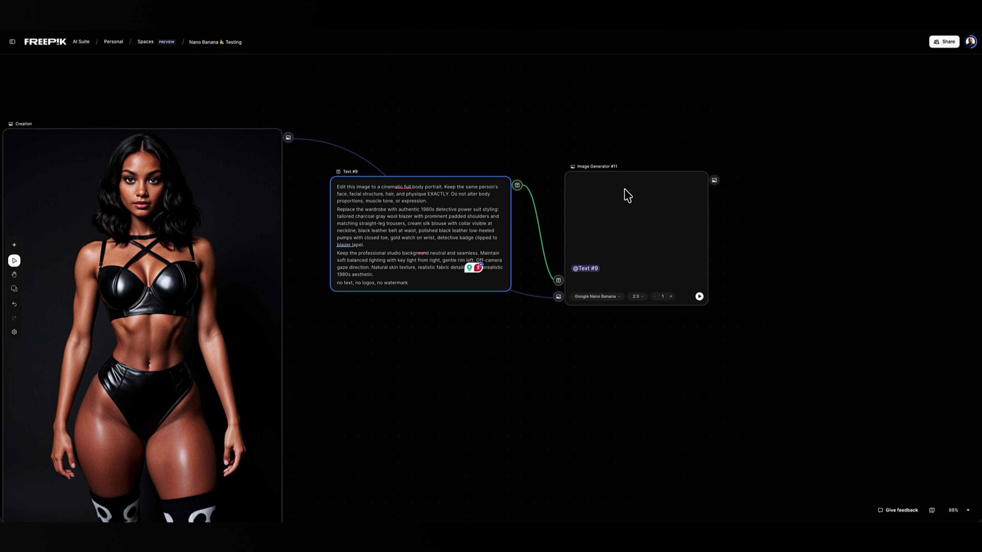
{"action": "left_click_drag", "start_coordinate": [624, 196], "coordinate": [589, 89]}
{"action": "left_click_drag", "start_coordinate": [445, 203], "coordinate": [420, 314]}
{"action": "left_click_drag", "start_coordinate": [640, 82], "coordinate": [671, 188]}
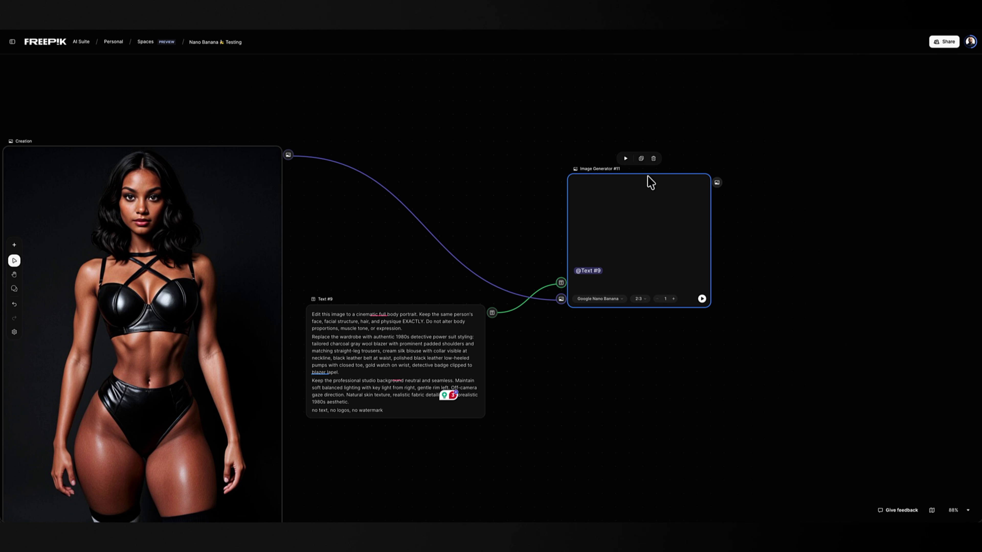
- Change the prompt's opening to "Refer to the attached image. Edit the image to a cinematic full body portrait."
{"action": "left_click", "coordinate": [373, 340]}
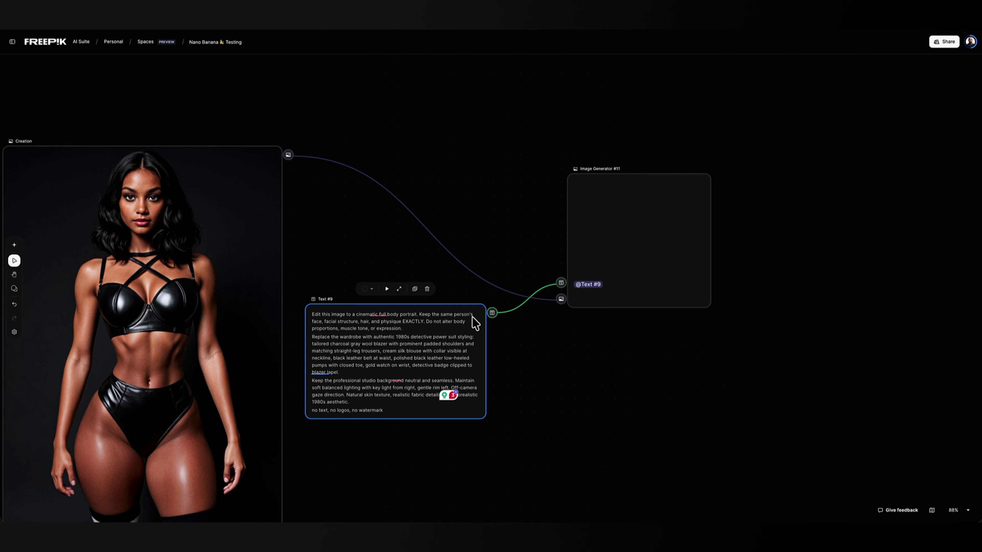
{"action": "left_click", "coordinate": [621, 257]}
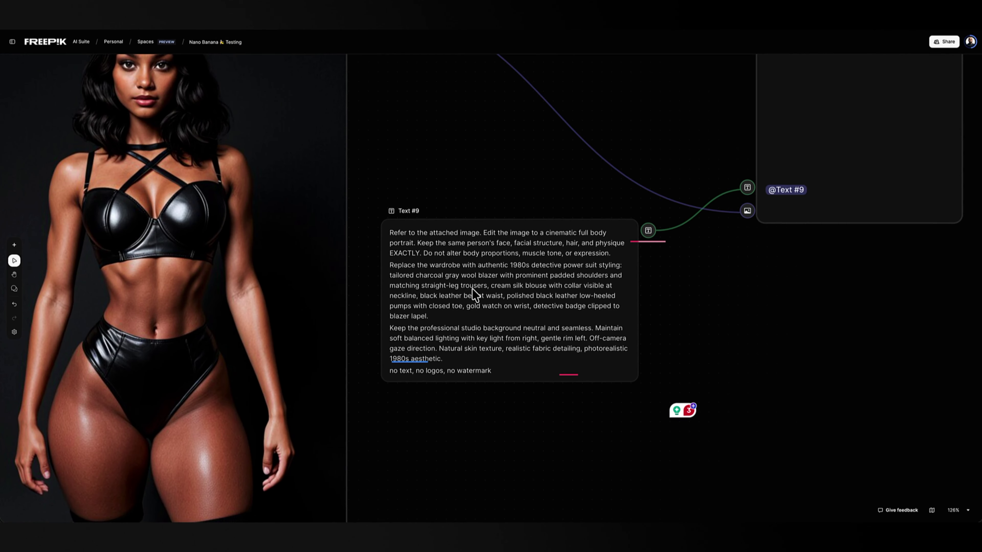
{"action": "scroll", "coordinate": [472, 288], "scroll_direction": "down", "scroll_amount": 5}
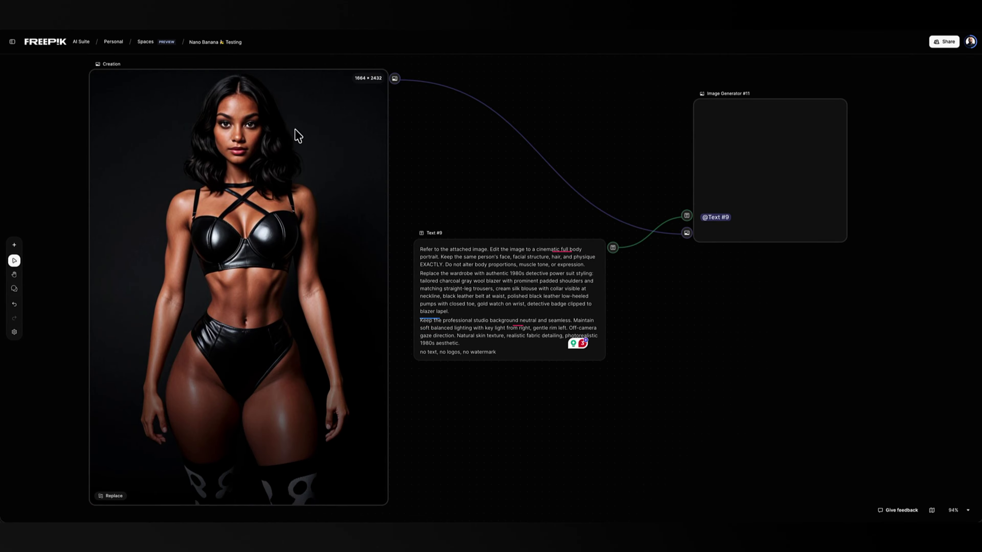
{"action": "scroll", "coordinate": [297, 135], "scroll_direction": "down", "scroll_amount": 3}
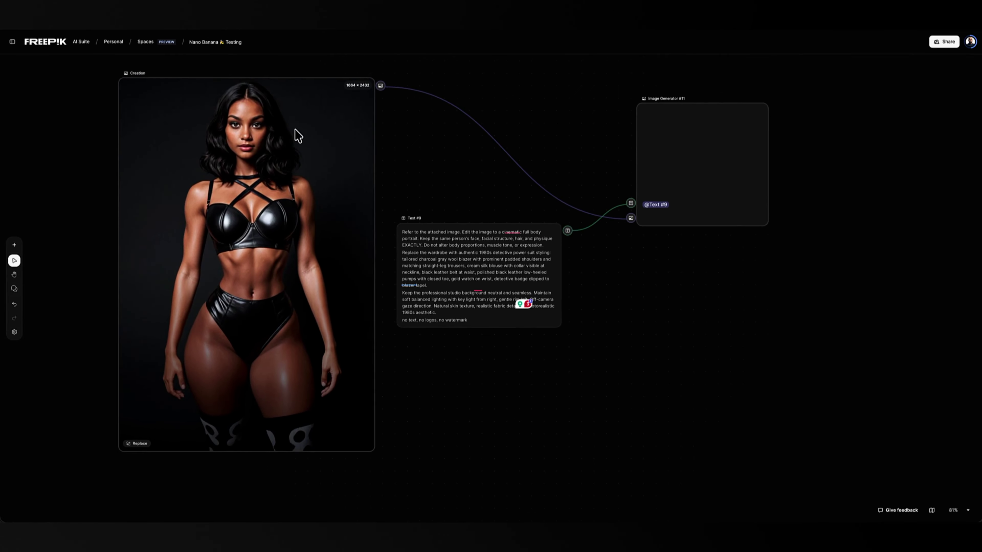
- Run the connected nodes to generate the detective suit portrait from the source image and prompt
{"action": "left_click", "coordinate": [306, 131]}
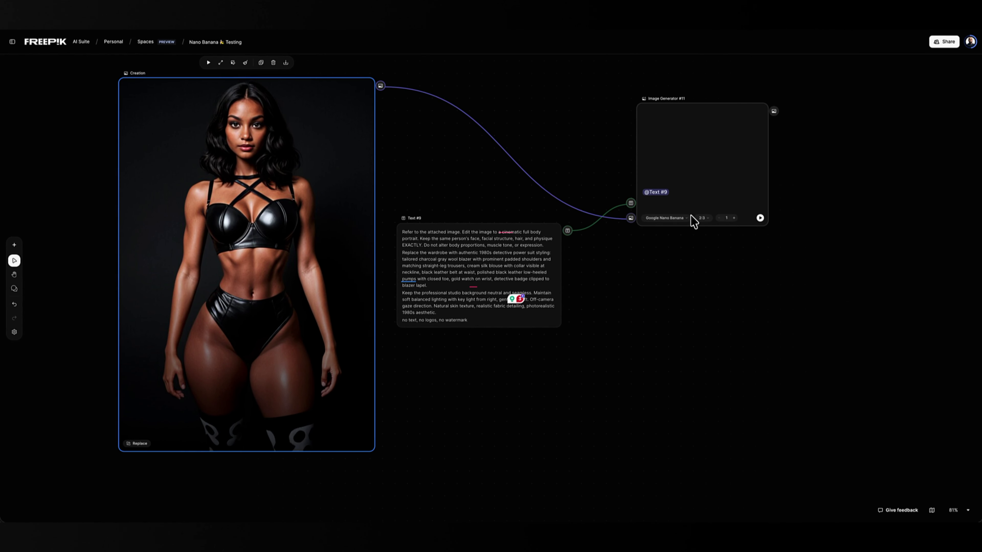
{"action": "left_click", "coordinate": [693, 217]}
{"action": "left_click", "coordinate": [516, 251]}
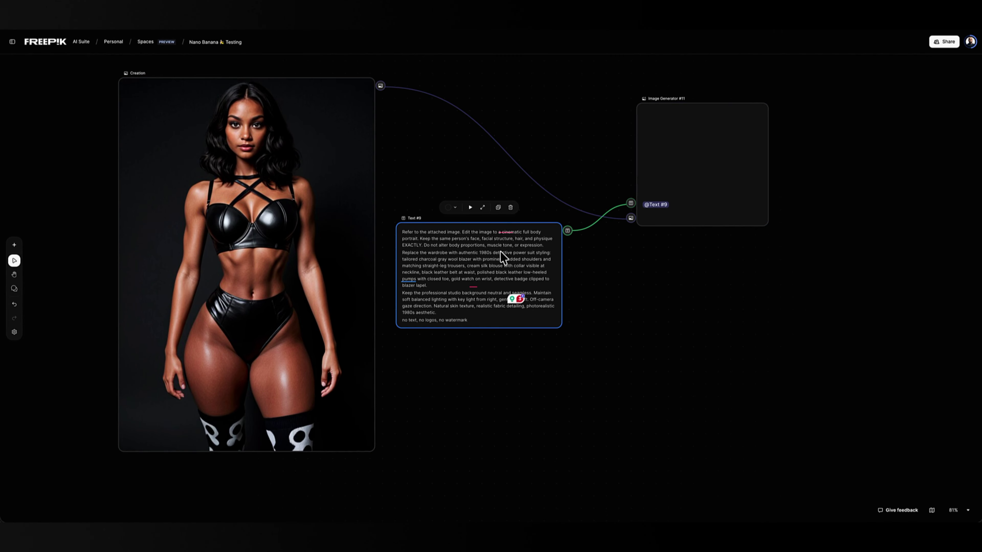
{"action": "left_click", "coordinate": [199, 102]}
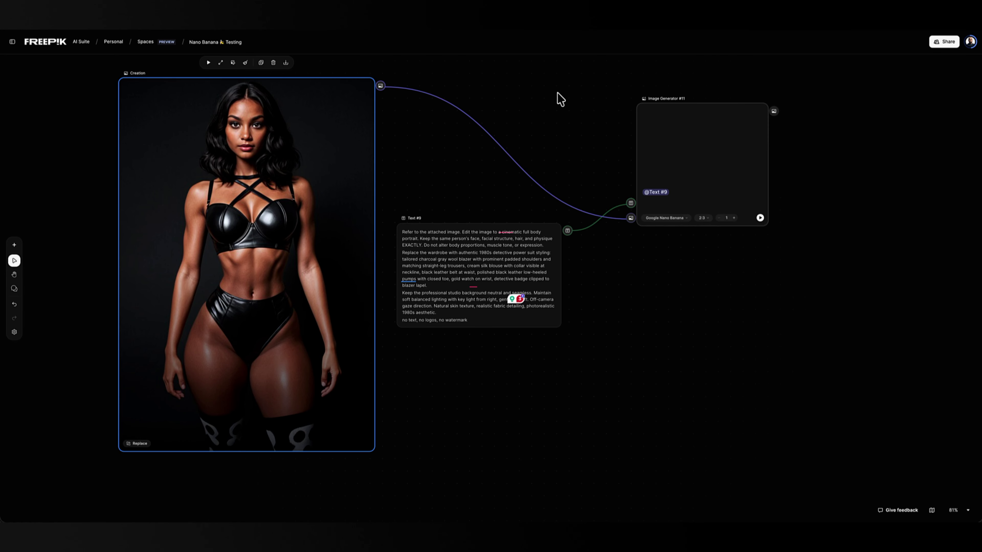
{"action": "left_click", "coordinate": [209, 63]}
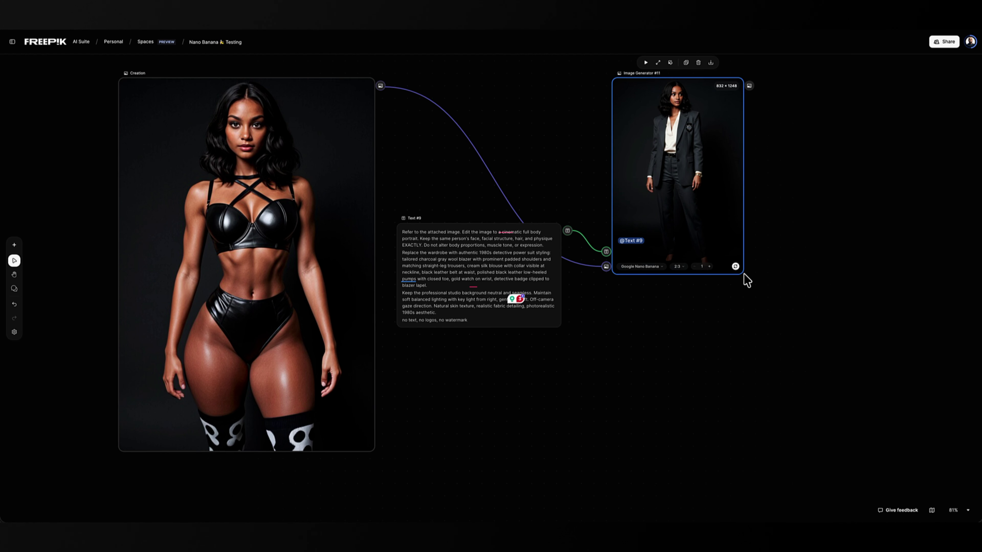
- Examine the generated suit portrait in an enlarged view and the 1970s kitchen portrait in Image Generator #10 up close
{"action": "scroll", "coordinate": [740, 267], "scroll_direction": "up", "scroll_amount": 5}
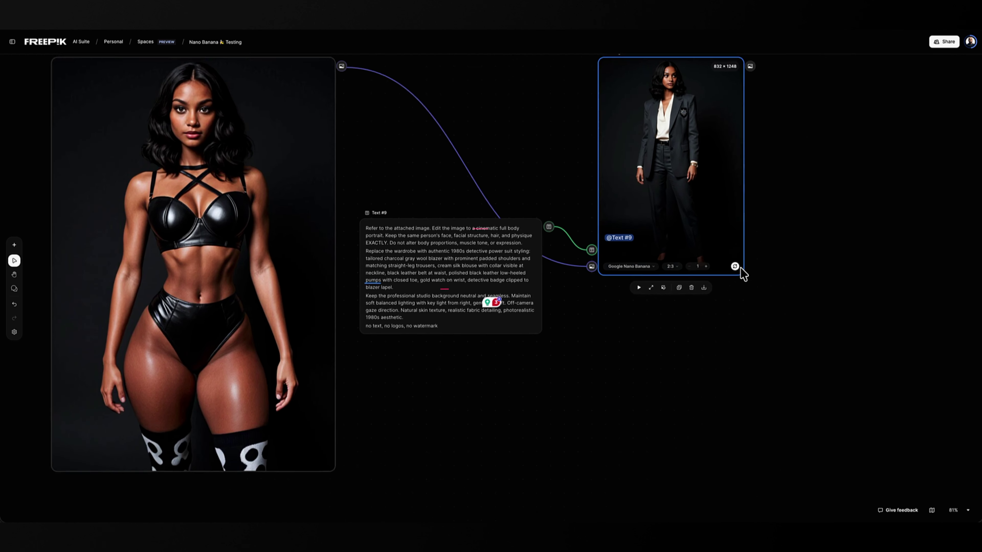
{"action": "scroll", "coordinate": [805, 371], "scroll_direction": "down", "scroll_amount": 5}
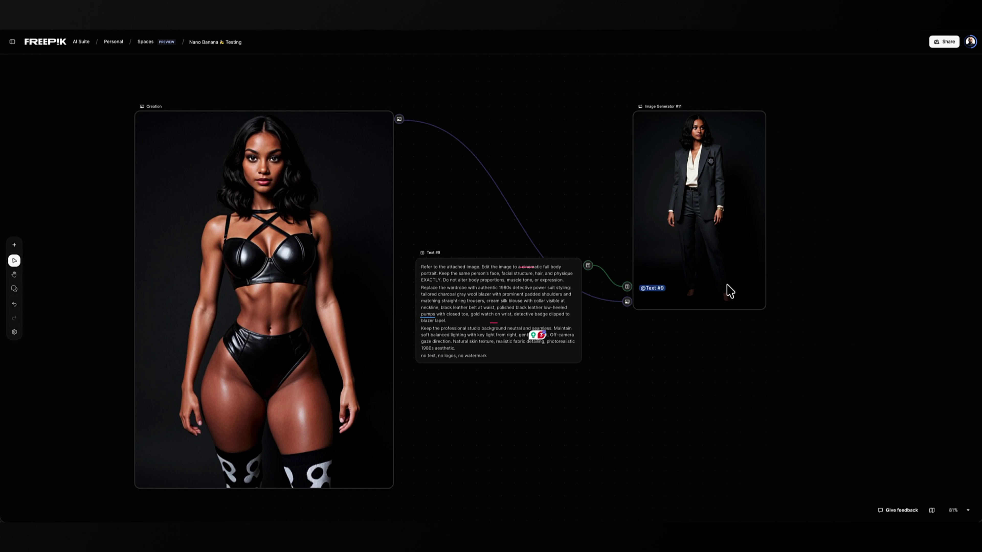
{"action": "double_click", "coordinate": [717, 205]}
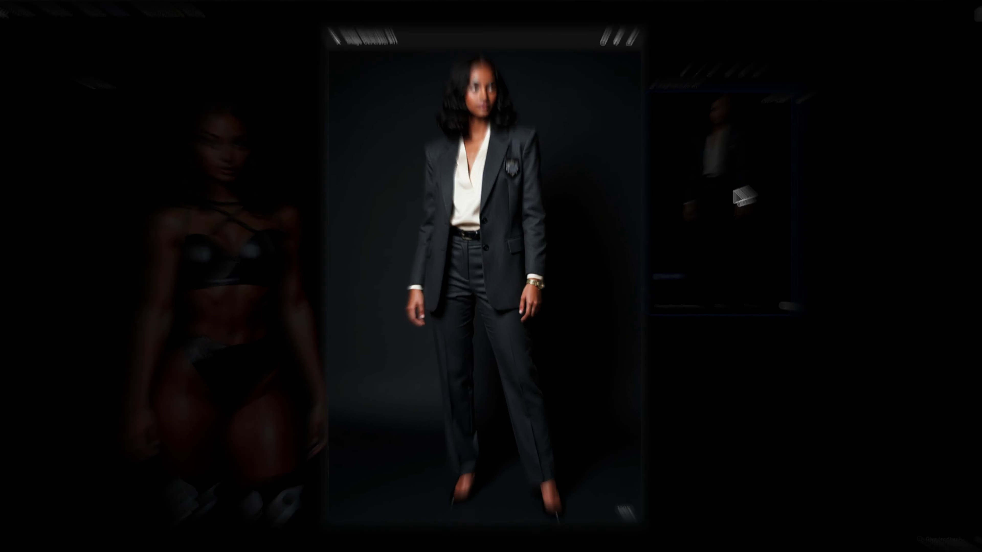
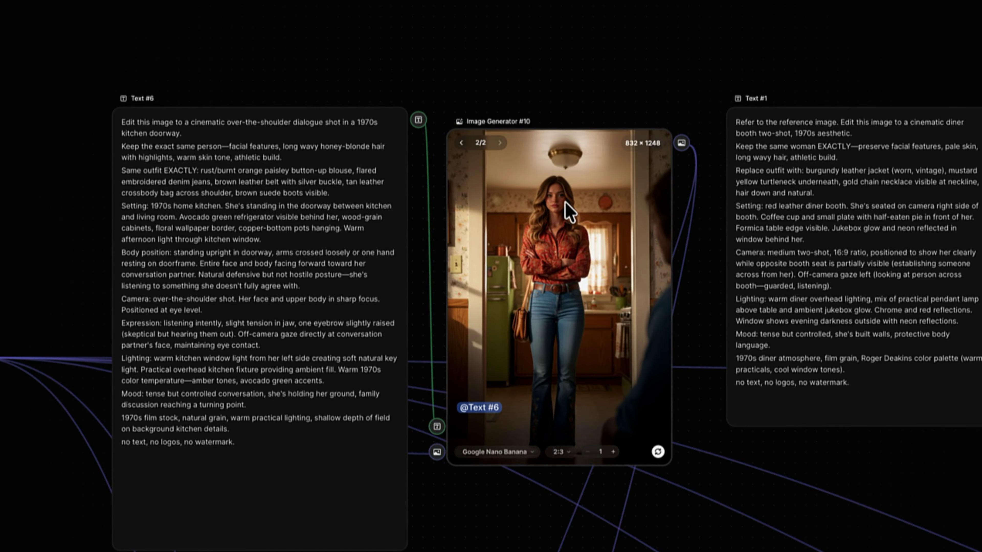
{"action": "scroll", "coordinate": [565, 202], "scroll_direction": "up", "scroll_amount": 8}
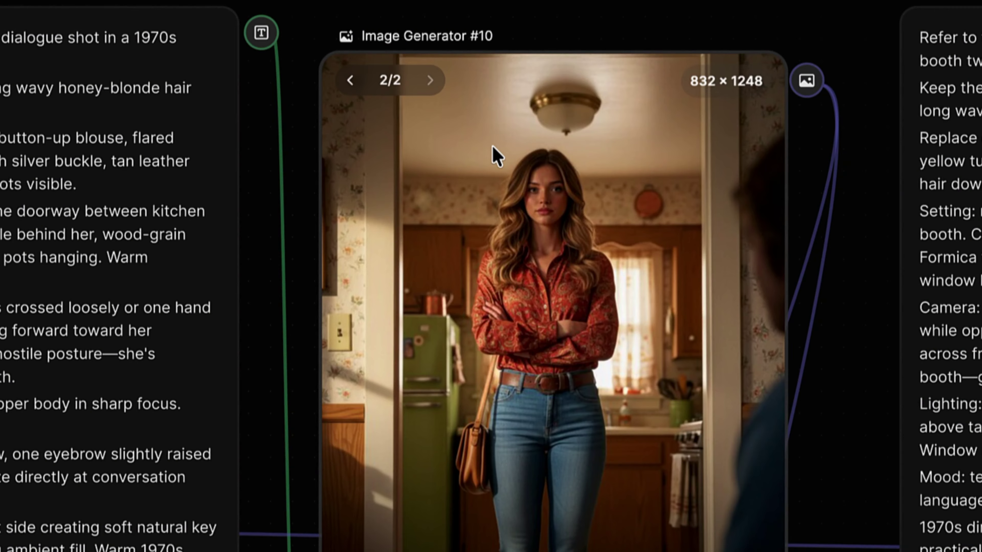
- Compare both kitchen versions in Image Generator #10 and examine the 1970s living room and hallway portraits below it
{"action": "left_click", "coordinate": [353, 86]}
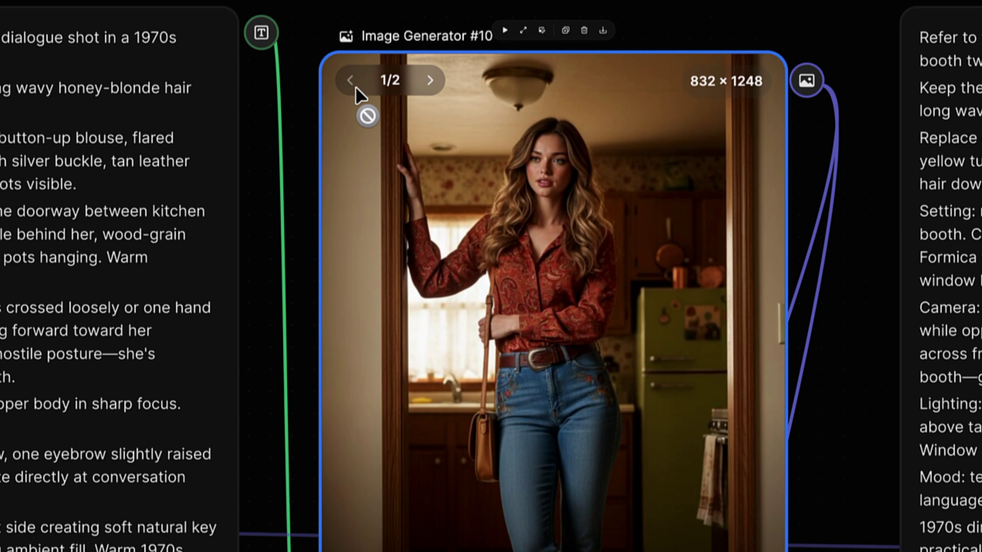
{"action": "left_click", "coordinate": [430, 80]}
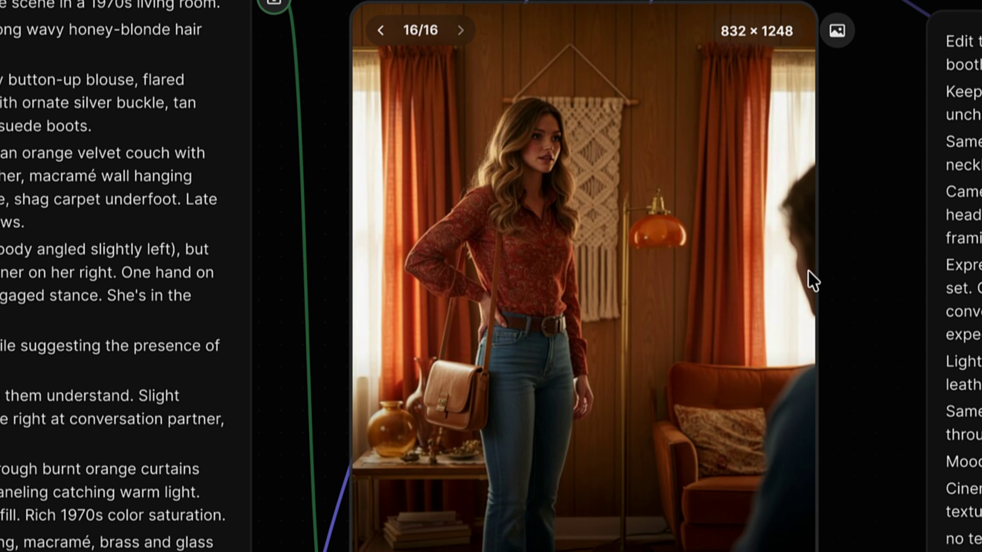
{"action": "scroll", "coordinate": [809, 272], "scroll_direction": "up", "scroll_amount": 3}
{"action": "scroll", "coordinate": [809, 273], "scroll_direction": "up", "scroll_amount": 20}
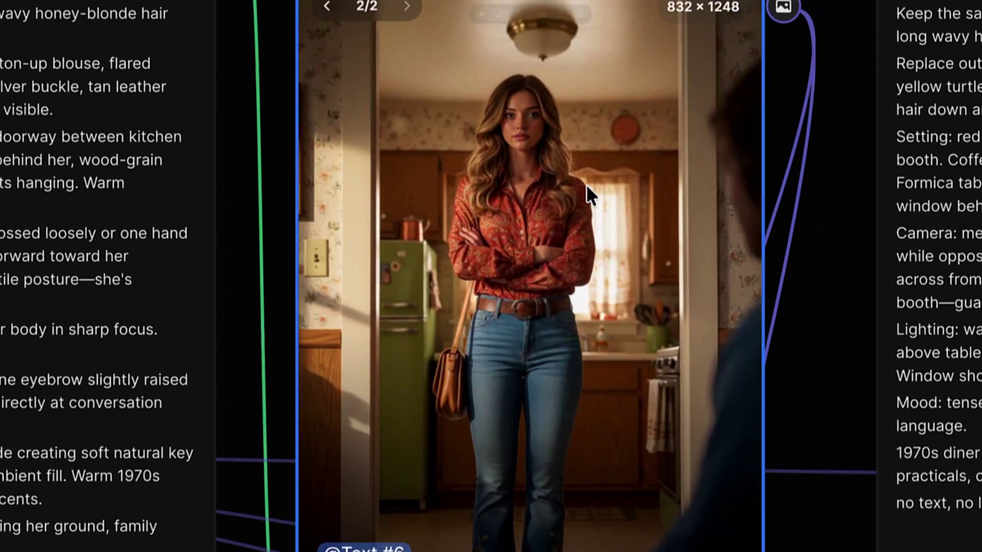
{"action": "scroll", "coordinate": [681, 212], "scroll_direction": "down", "scroll_amount": 8}
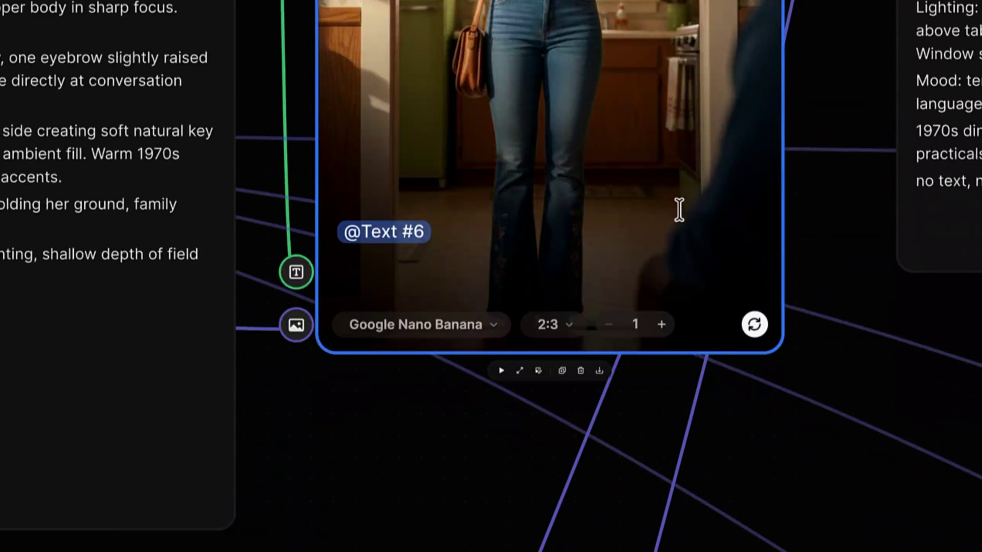
{"action": "scroll", "coordinate": [641, 422], "scroll_direction": "down", "scroll_amount": 15}
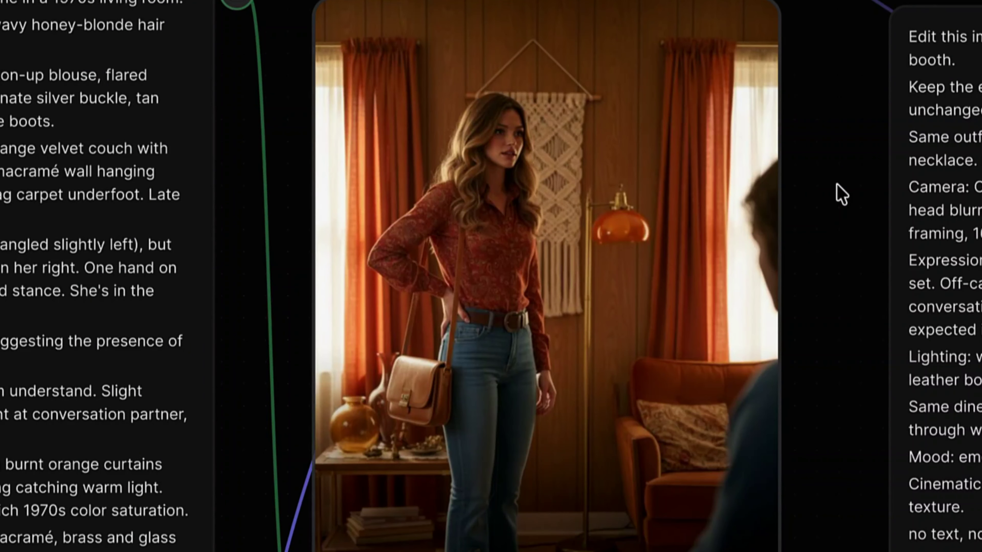
{"action": "scroll", "coordinate": [682, 253], "scroll_direction": "down", "scroll_amount": 10}
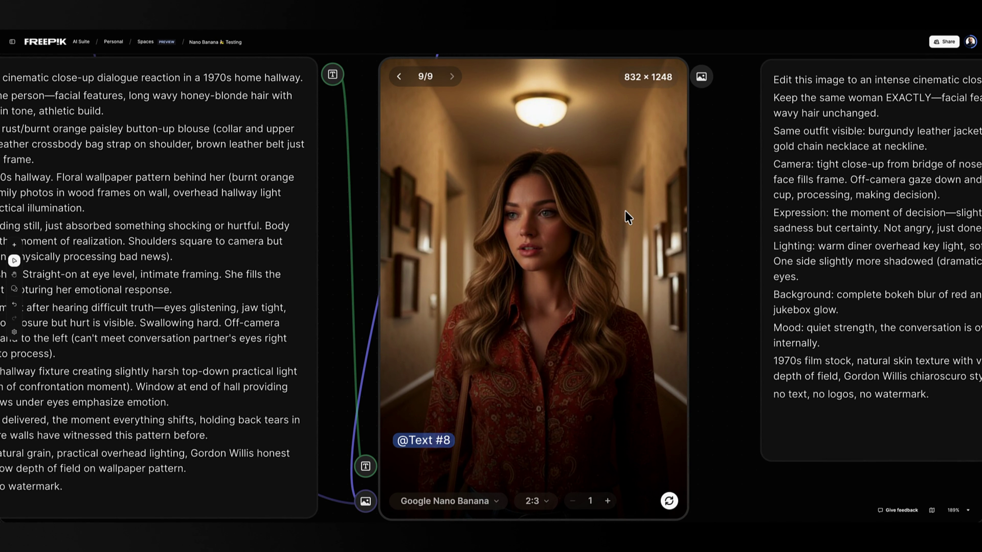
{"action": "scroll", "coordinate": [625, 211], "scroll_direction": "down", "scroll_amount": 6}
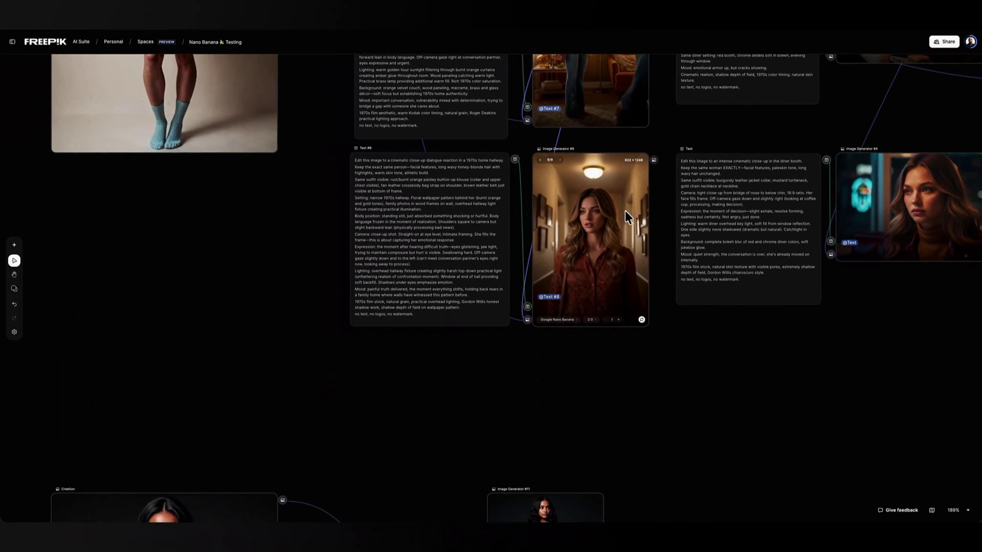
- Survey the connected prompts and results from the source portrait across to the diner two-shot in Image Generator #1 and its prompt
{"action": "scroll", "coordinate": [660, 248], "scroll_direction": "up", "scroll_amount": 6}
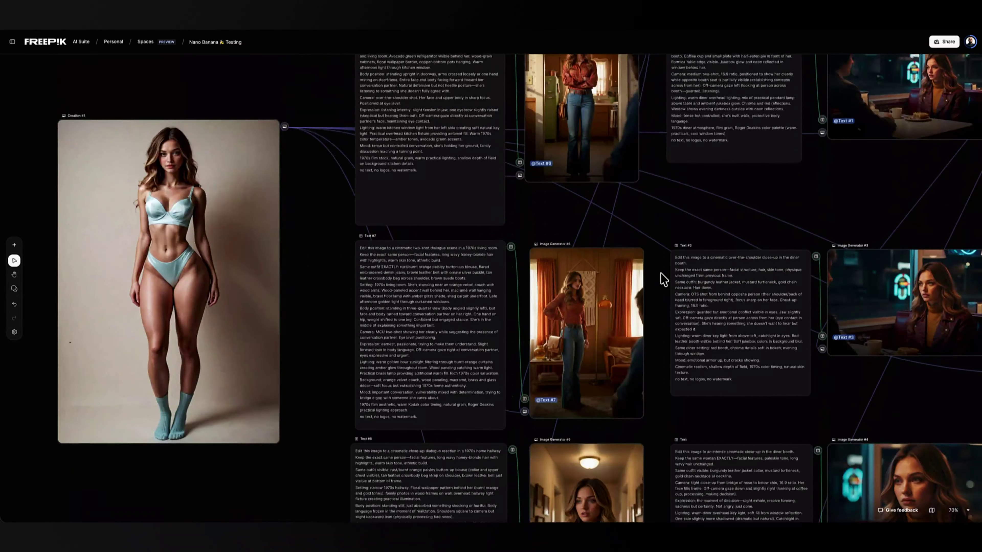
{"action": "scroll", "coordinate": [661, 272], "scroll_direction": "right", "scroll_amount": 1}
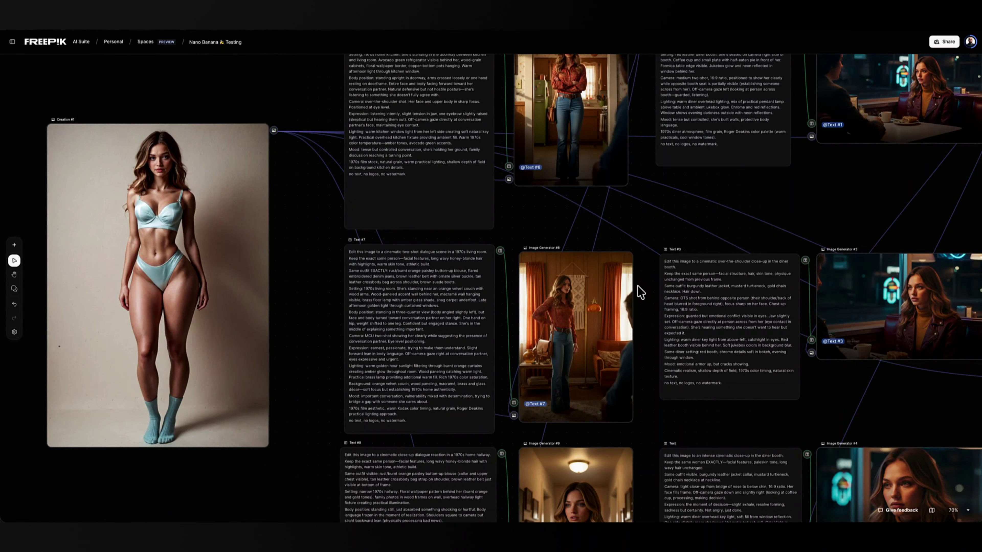
{"action": "scroll", "coordinate": [640, 292], "scroll_direction": "right", "scroll_amount": 5}
{"action": "scroll", "coordinate": [640, 292], "scroll_direction": "up", "scroll_amount": 2}
{"action": "scroll", "coordinate": [730, 159], "scroll_direction": "down", "scroll_amount": 1}
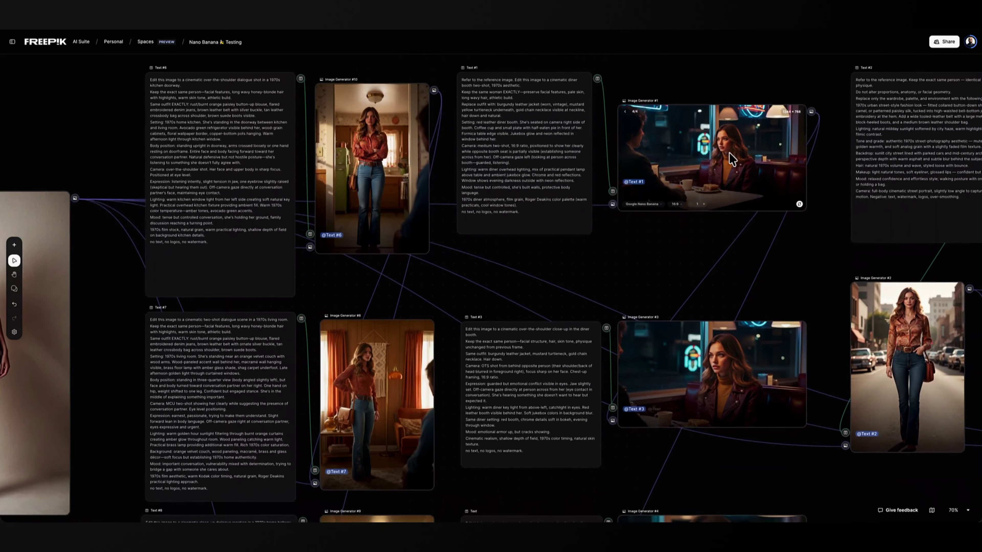
{"action": "scroll", "coordinate": [732, 159], "scroll_direction": "down", "scroll_amount": 1}
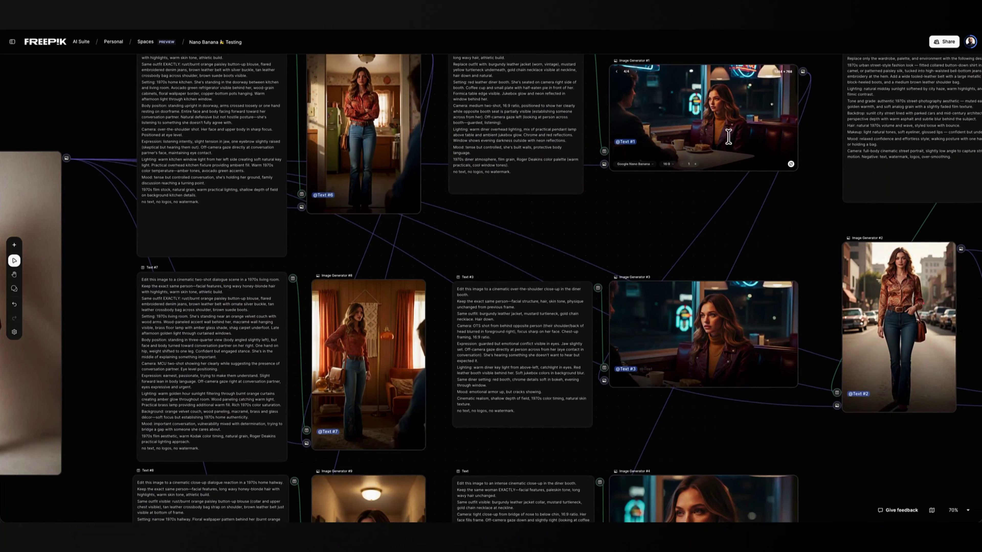
{"action": "scroll", "coordinate": [729, 140], "scroll_direction": "down", "scroll_amount": 4}
{"action": "scroll", "coordinate": [728, 136], "scroll_direction": "up", "scroll_amount": 6}
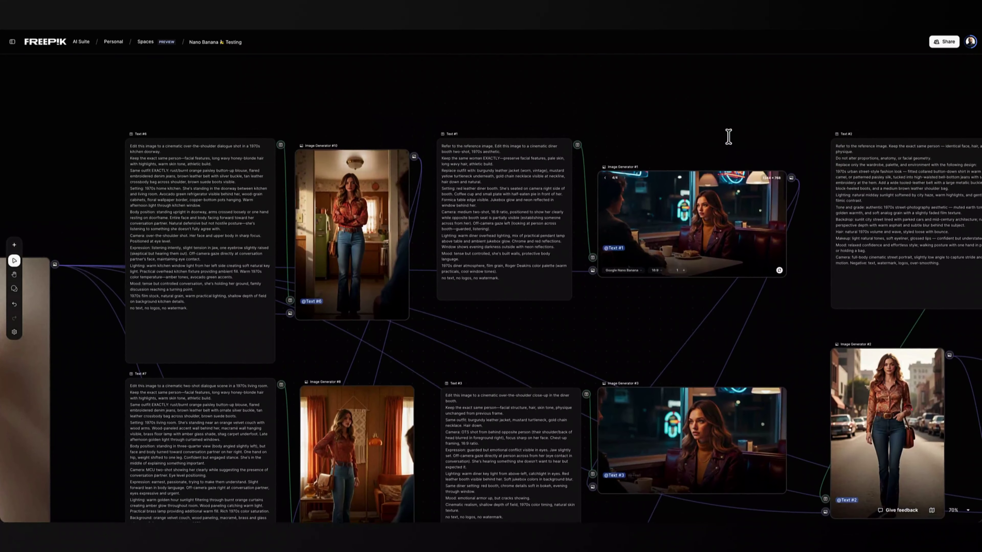
{"action": "scroll", "coordinate": [728, 136], "scroll_direction": "up", "scroll_amount": 5}
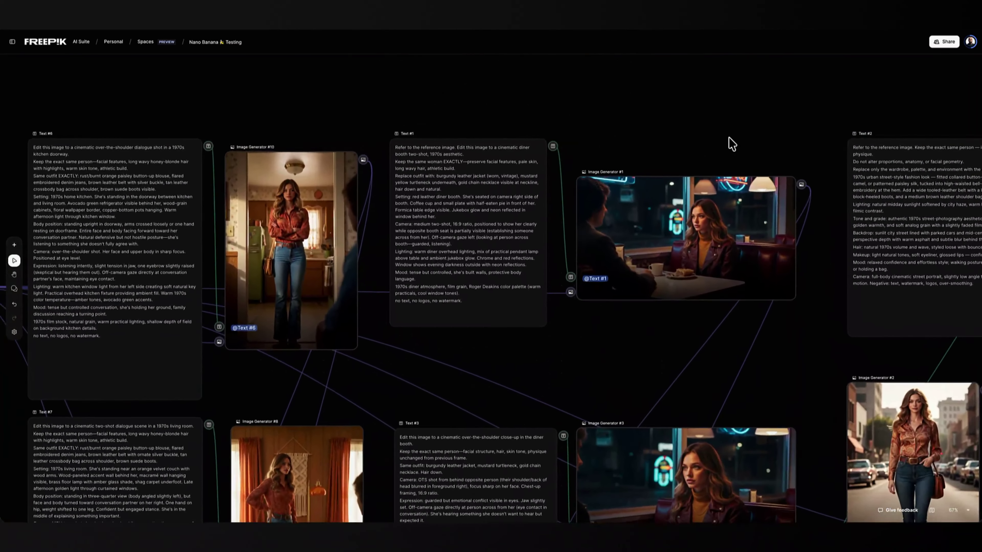
{"action": "scroll", "coordinate": [732, 145], "scroll_direction": "up", "scroll_amount": 3}
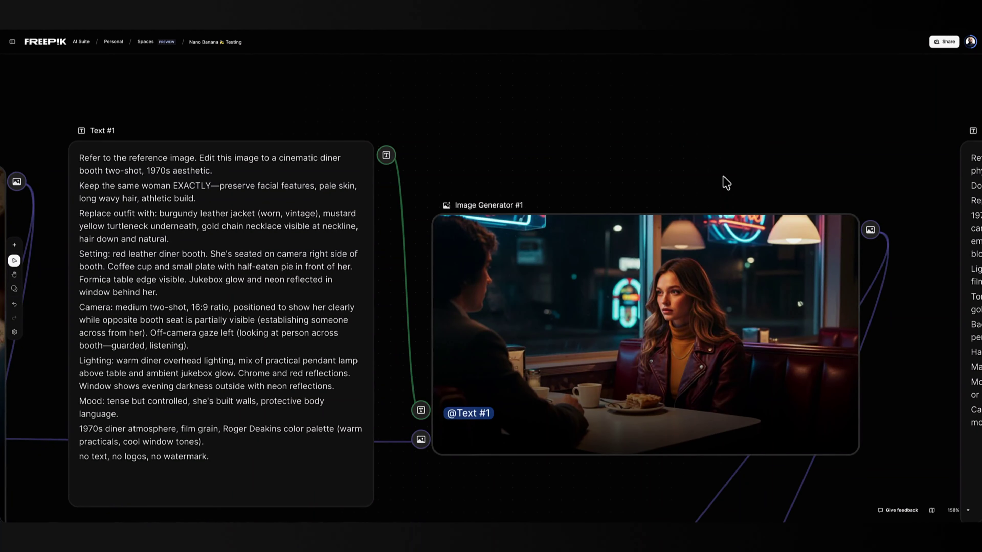
- Examine the diner close-ups in Image Generator #3 and #4, and review the street, record store and jukebox results with the whole workflow
{"action": "mouse_move", "coordinate": [704, 294]}
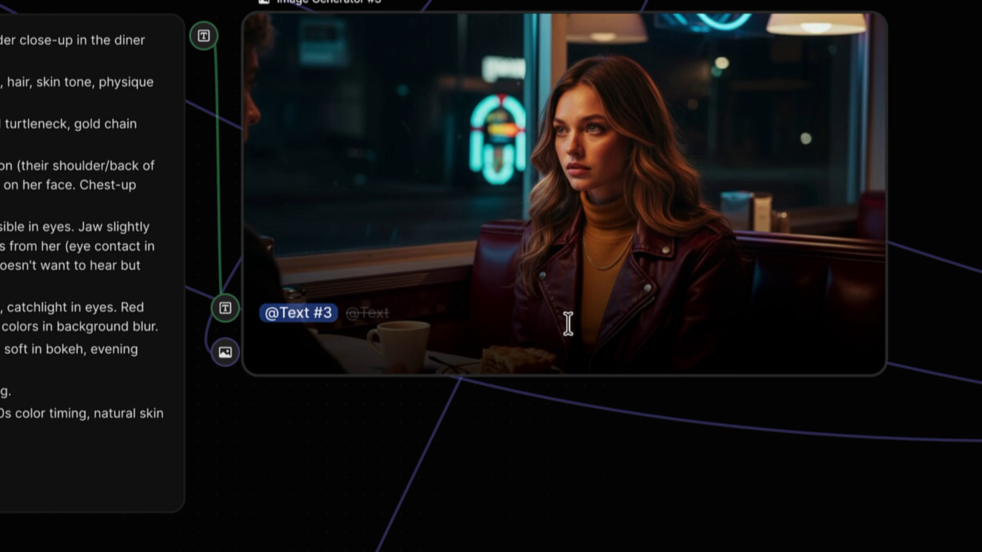
{"action": "mouse_move", "coordinate": [572, 303]}
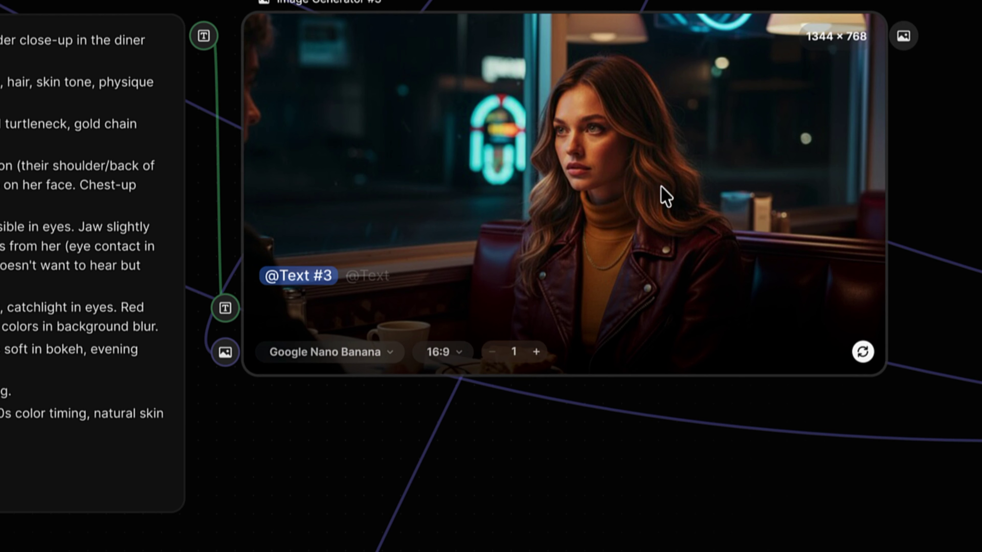
{"action": "mouse_move", "coordinate": [251, 110]}
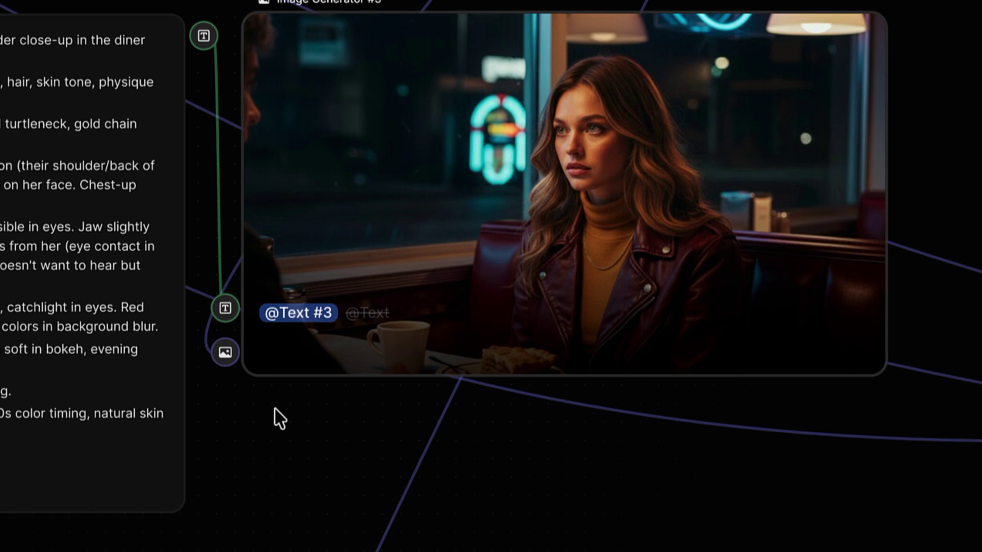
{"action": "mouse_move", "coordinate": [267, 332]}
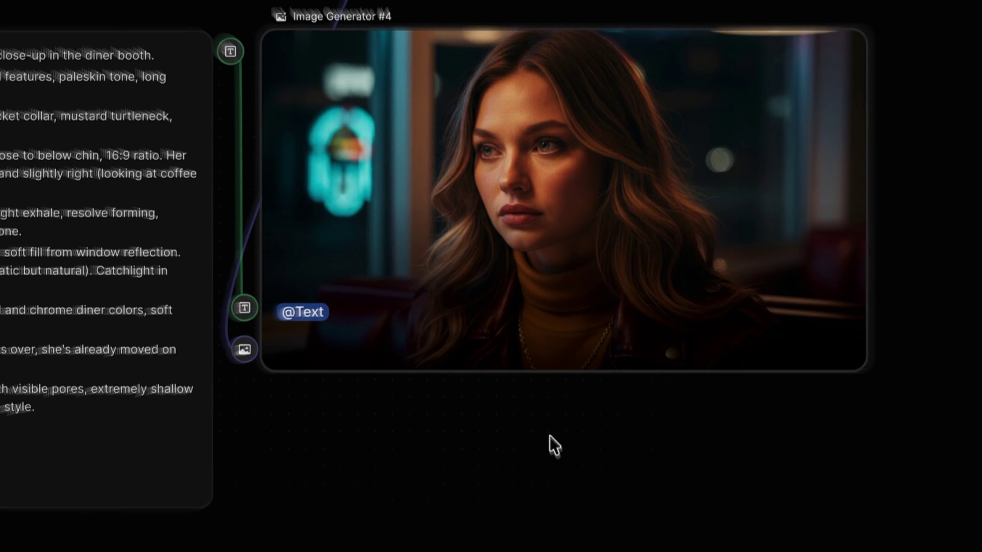
{"action": "scroll", "coordinate": [734, 216], "scroll_direction": "up", "scroll_amount": 6}
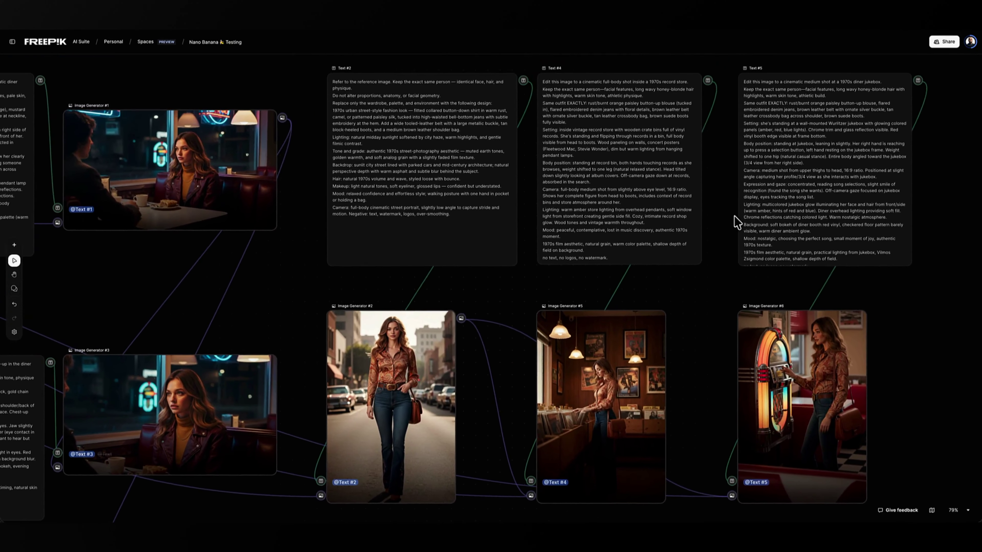
{"action": "scroll", "coordinate": [734, 216], "scroll_direction": "right", "scroll_amount": 3}
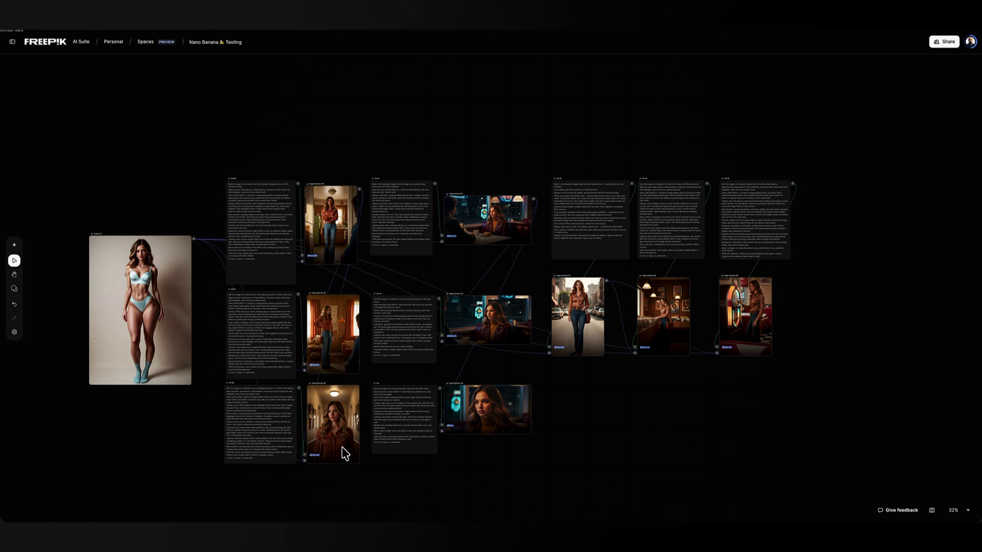
{"action": "mouse_move", "coordinate": [345, 453]}
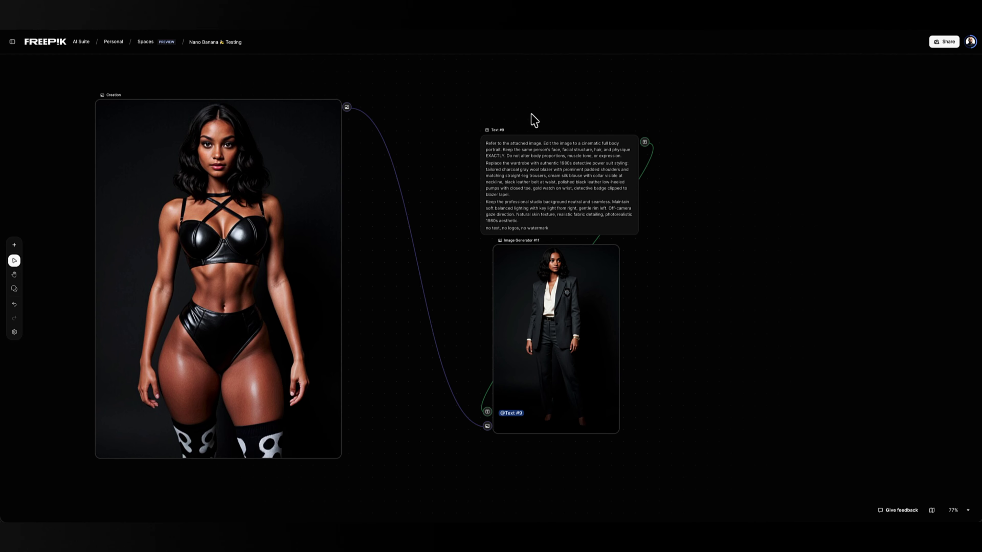
- Rearrange the detective workflow in a row, with the Text #9 prompt between the source image and Image Generator #11
{"action": "mouse_move", "coordinate": [553, 154]}
{"action": "left_mouse_down"}
{"action": "mouse_move", "coordinate": [498, 139]}
{"action": "mouse_move", "coordinate": [363, 157]}
{"action": "mouse_move", "coordinate": [516, 120]}
{"action": "mouse_move", "coordinate": [536, 123]}
{"action": "mouse_move", "coordinate": [548, 151]}
{"action": "left_mouse_up"}
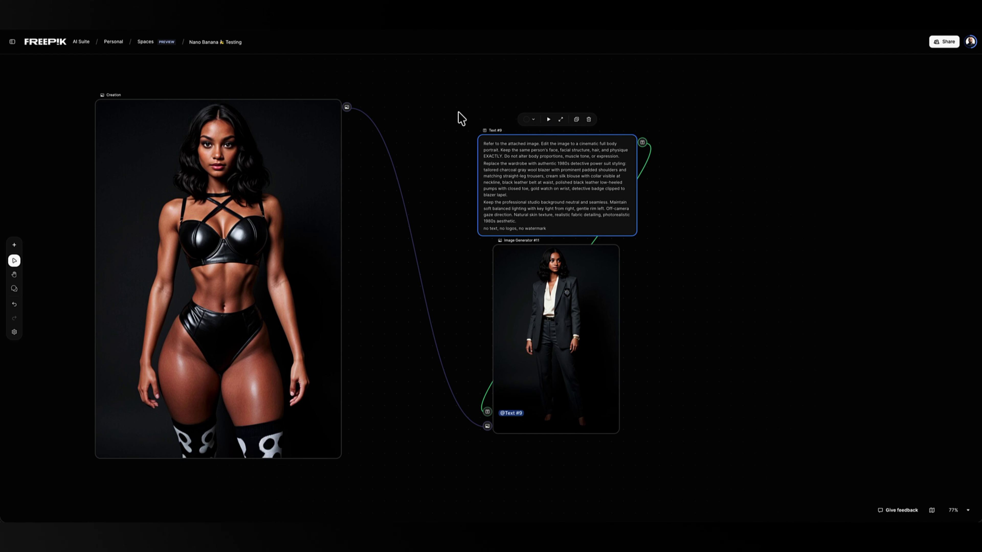
{"action": "left_click_drag", "start_coordinate": [456, 112], "coordinate": [638, 460]}
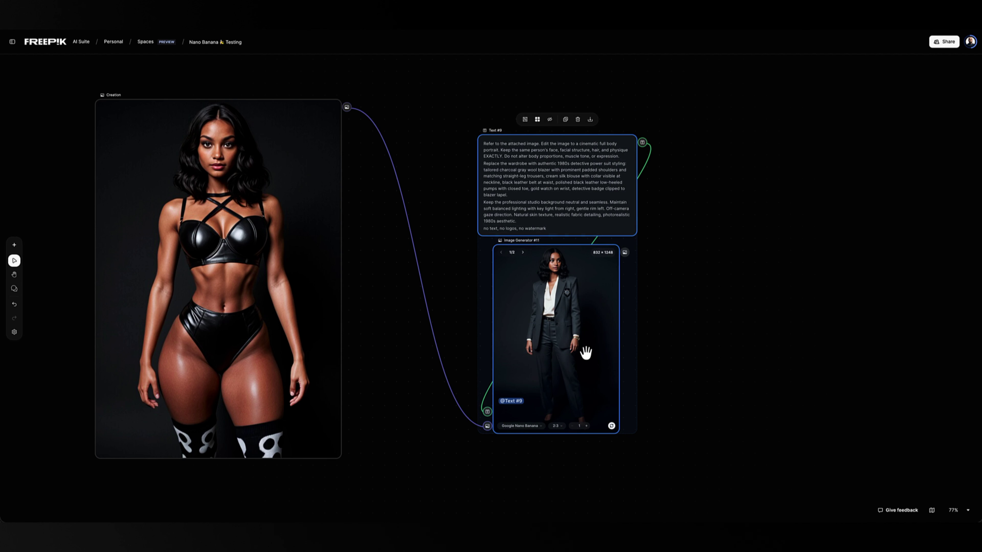
{"action": "left_click_drag", "start_coordinate": [586, 347], "coordinate": [584, 272]}
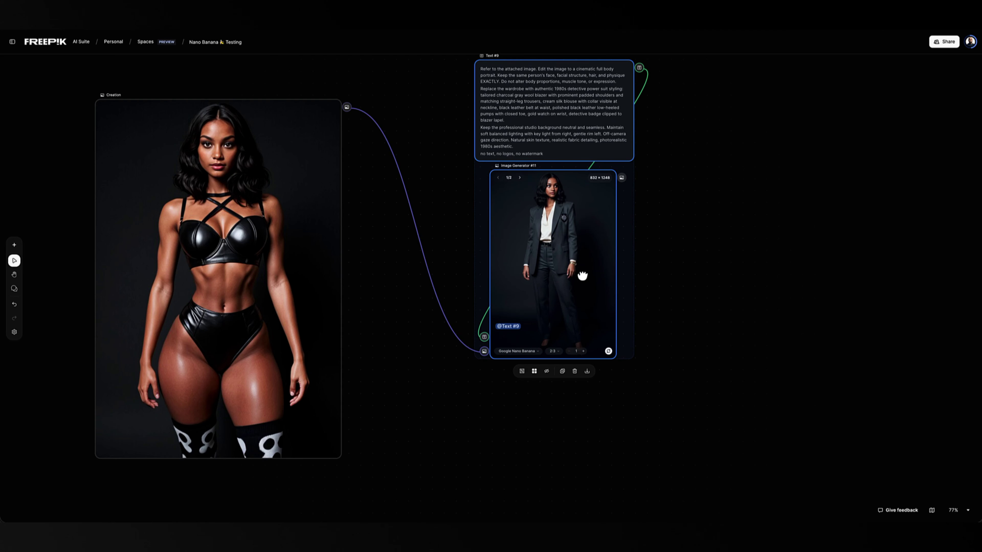
{"action": "left_click", "coordinate": [663, 294]}
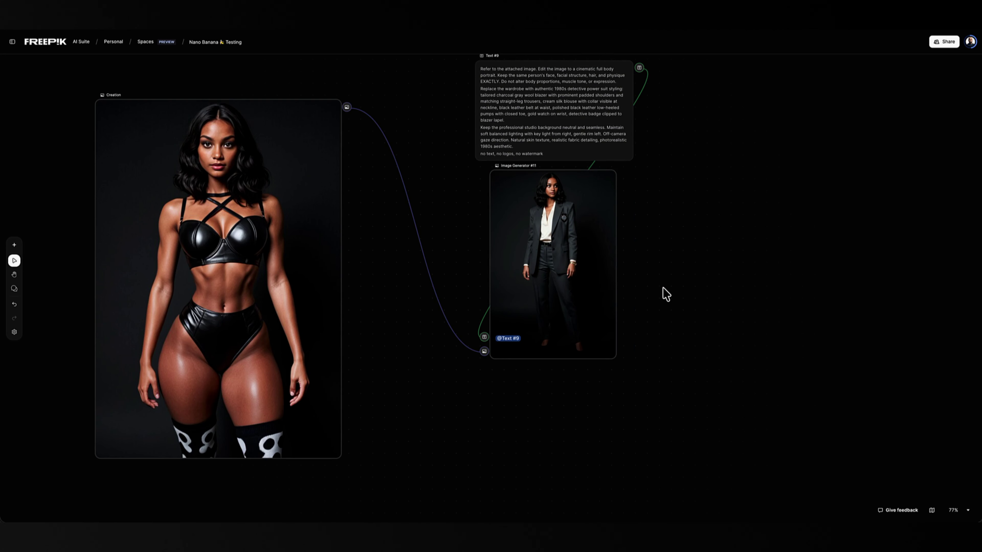
{"action": "left_click_drag", "start_coordinate": [558, 273], "coordinate": [734, 244]}
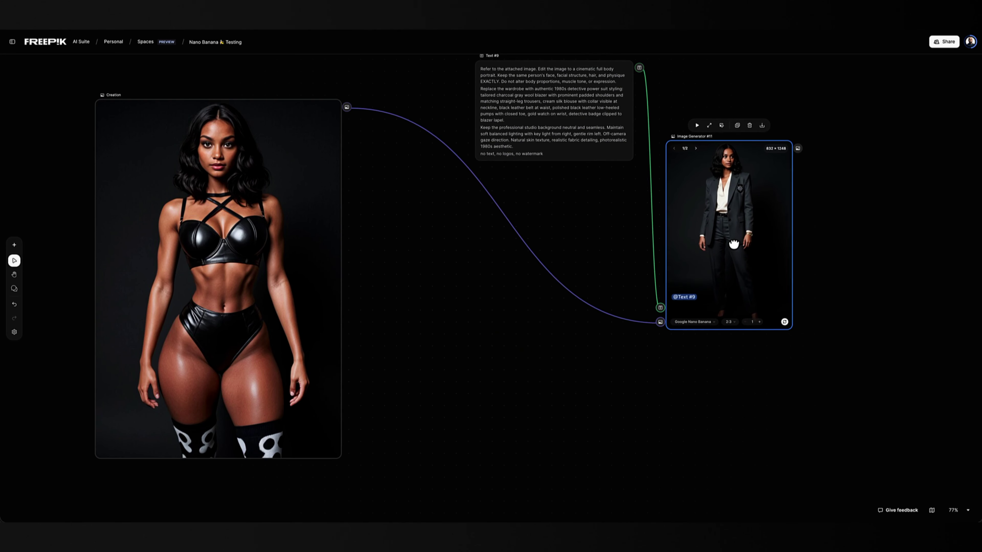
{"action": "left_click_drag", "start_coordinate": [587, 107], "coordinate": [580, 219]}
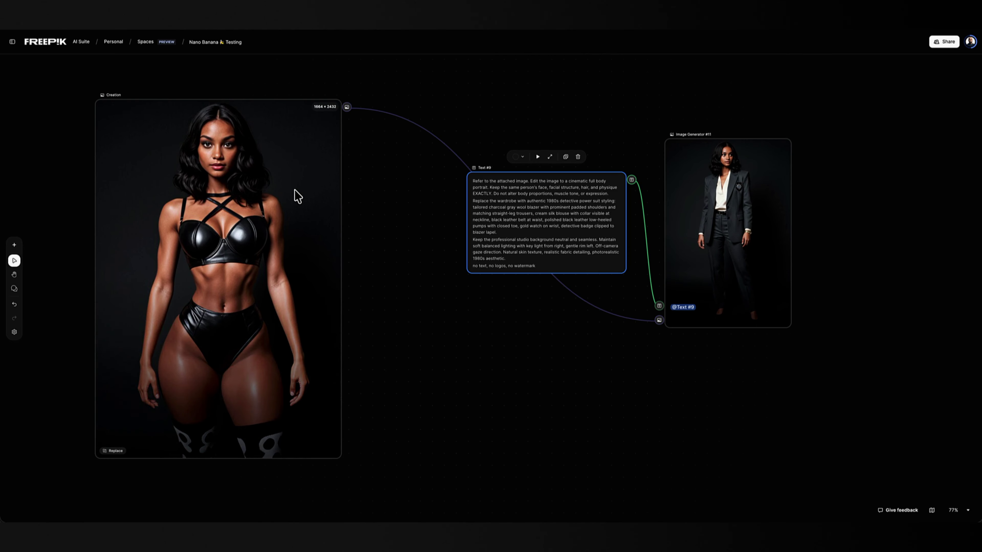
- Switch to the AI chat and read the scene concepts for the 1980s detective, from the night homicide investigation to the captain's office confrontation
{"action": "mouse_move", "coordinate": [714, 237]}
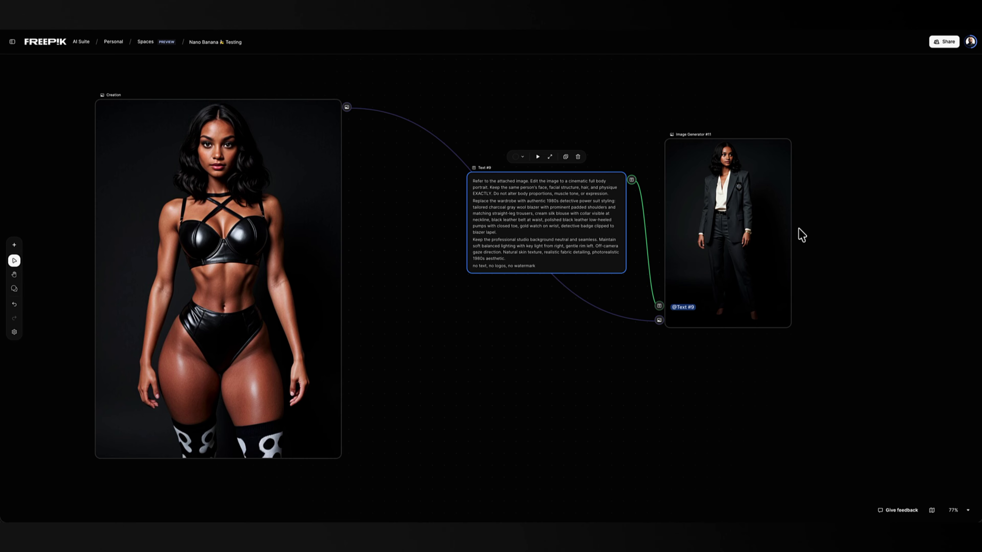
{"action": "mouse_move", "coordinate": [770, 225]}
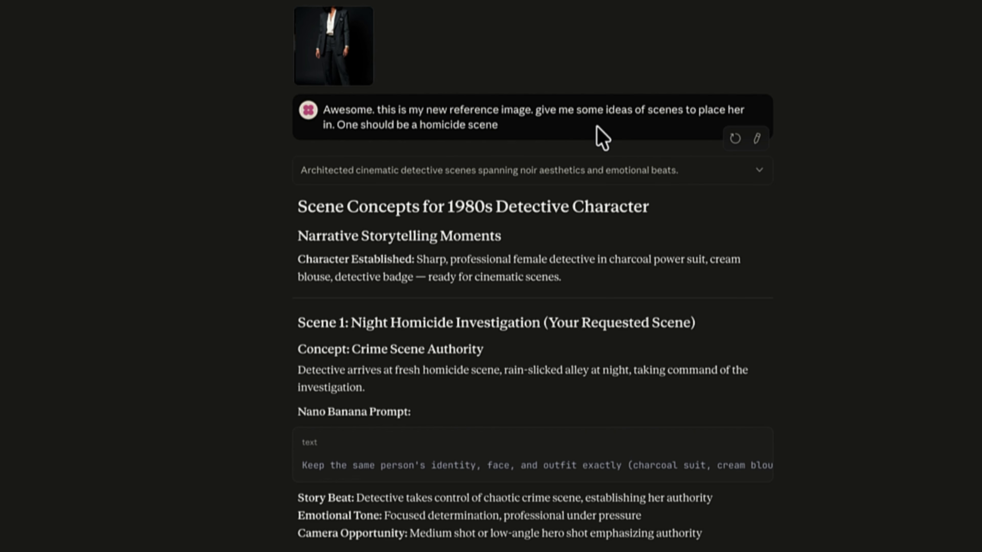
{"action": "scroll", "coordinate": [571, 295], "scroll_direction": "down", "scroll_amount": 5}
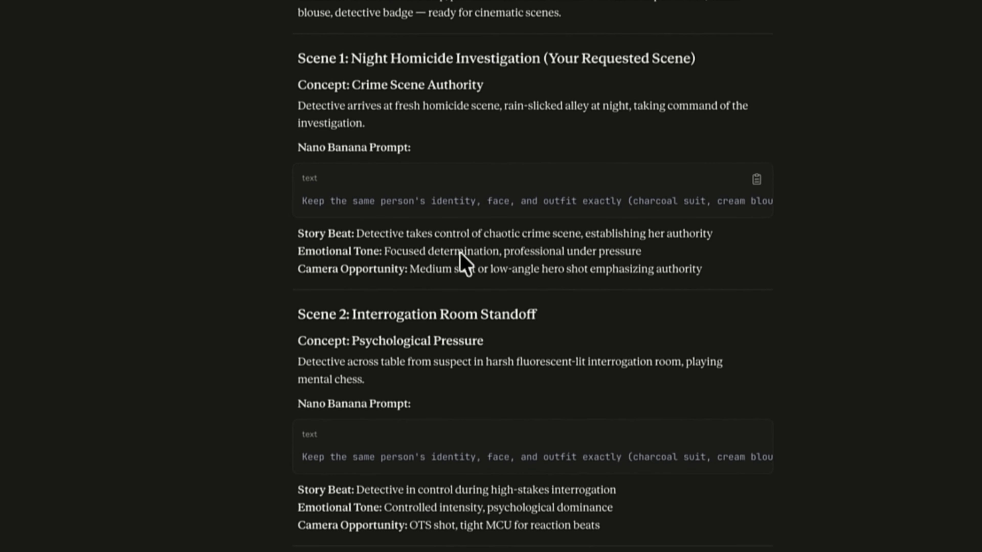
{"action": "scroll", "coordinate": [445, 335], "scroll_direction": "down", "scroll_amount": 4}
{"action": "scroll", "coordinate": [413, 457], "scroll_direction": "down", "scroll_amount": 15}
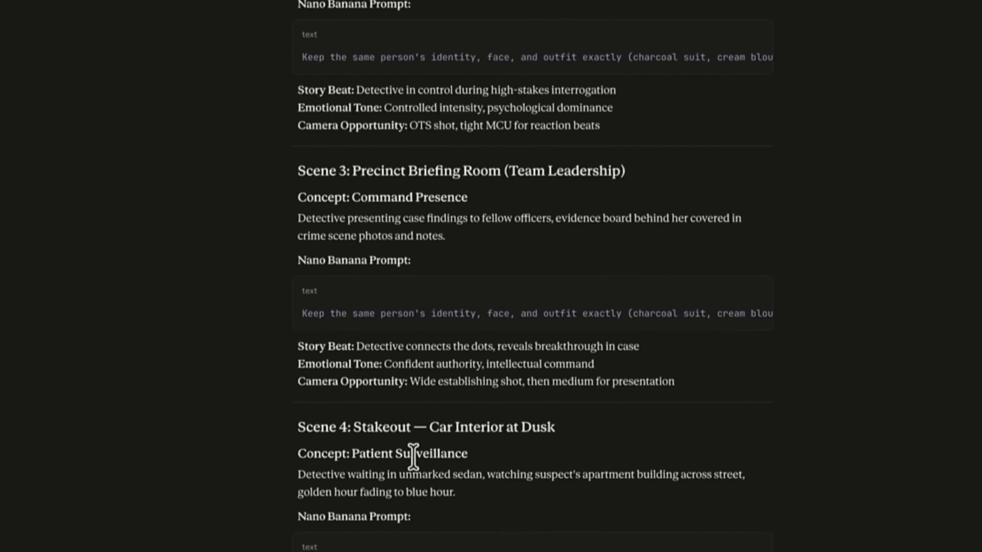
{"action": "scroll", "coordinate": [414, 459], "scroll_direction": "down", "scroll_amount": 8}
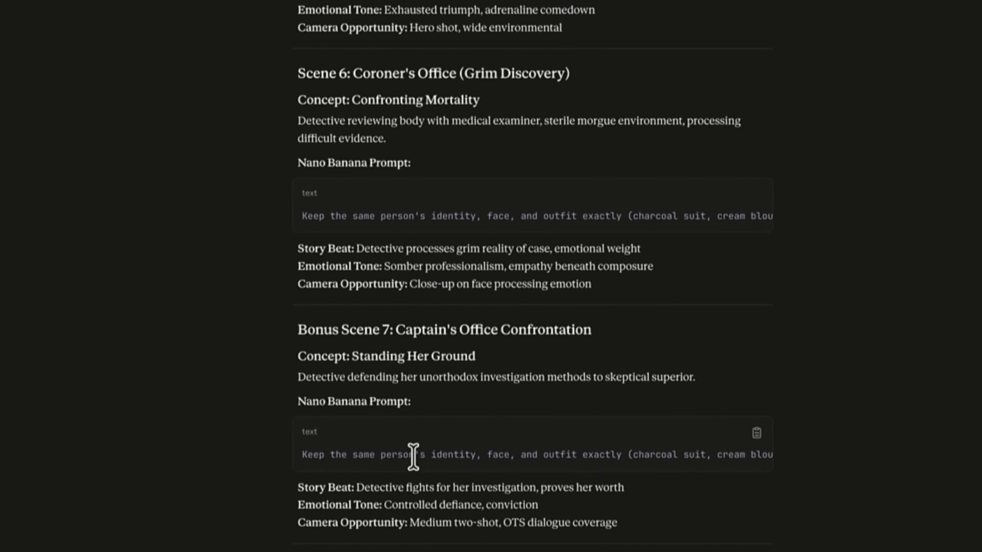
{"action": "scroll", "coordinate": [414, 458], "scroll_direction": "up", "scroll_amount": 20}
{"action": "scroll", "coordinate": [417, 468], "scroll_direction": "up", "scroll_amount": 10}
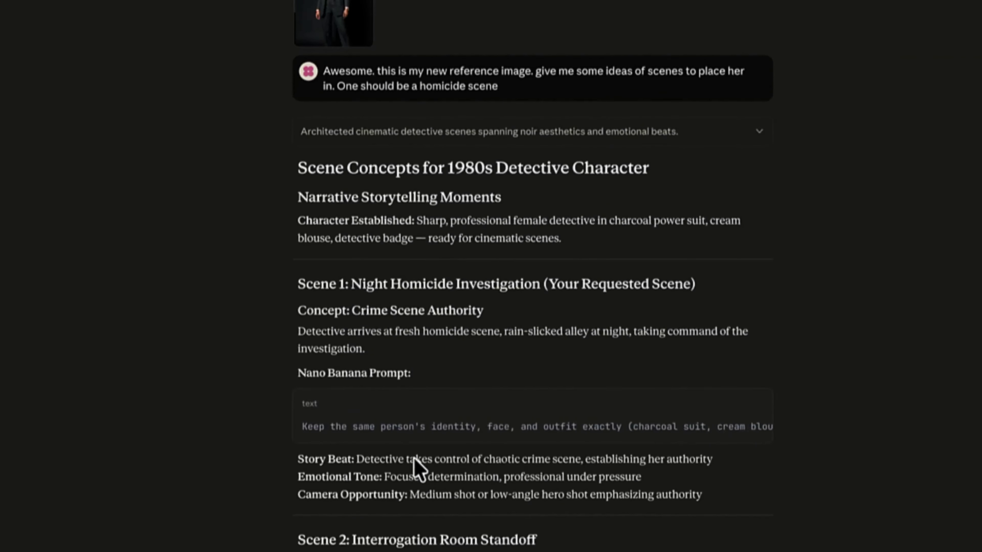
- Copy the night homicide prompt from the AI chat into a new text node below Text #9, enlarged to show the whole prompt
{"action": "mouse_move", "coordinate": [651, 307]}
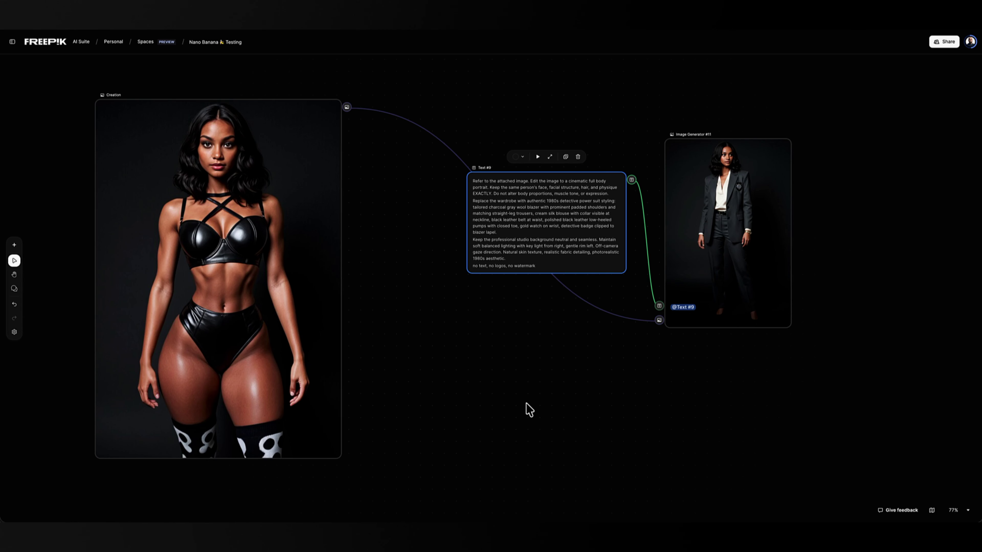
{"action": "right_click", "coordinate": [529, 409]}
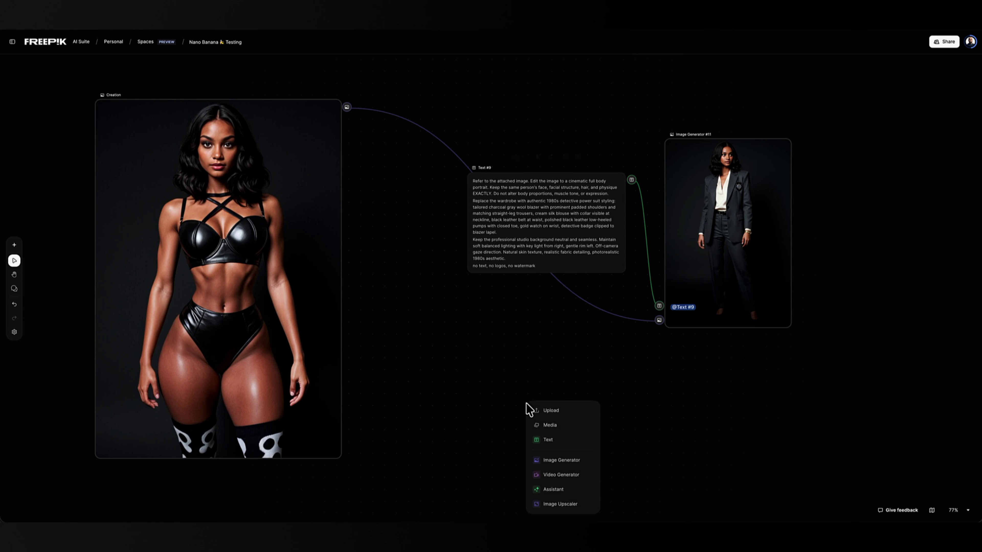
{"action": "left_click", "coordinate": [552, 443]}
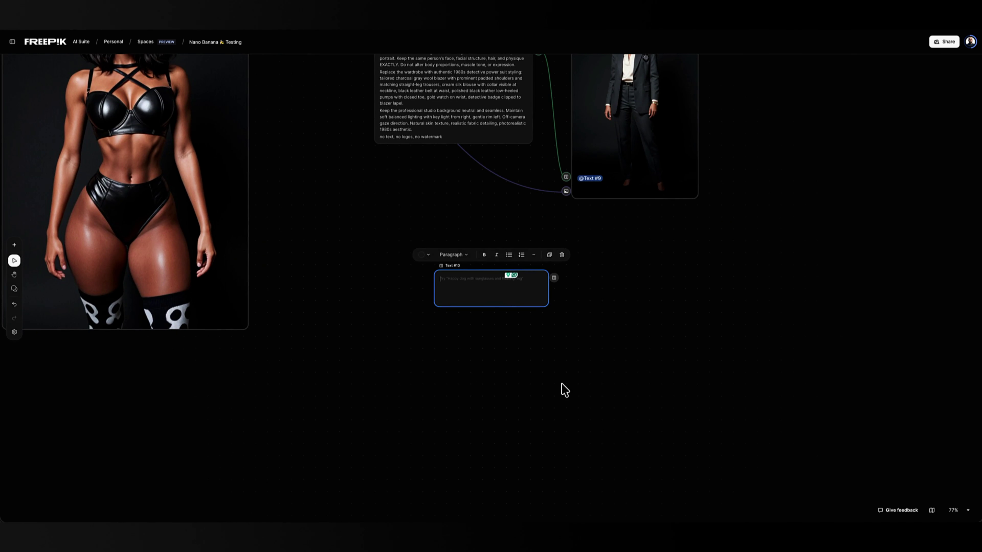
{"action": "key", "text": "ctrl+v"}
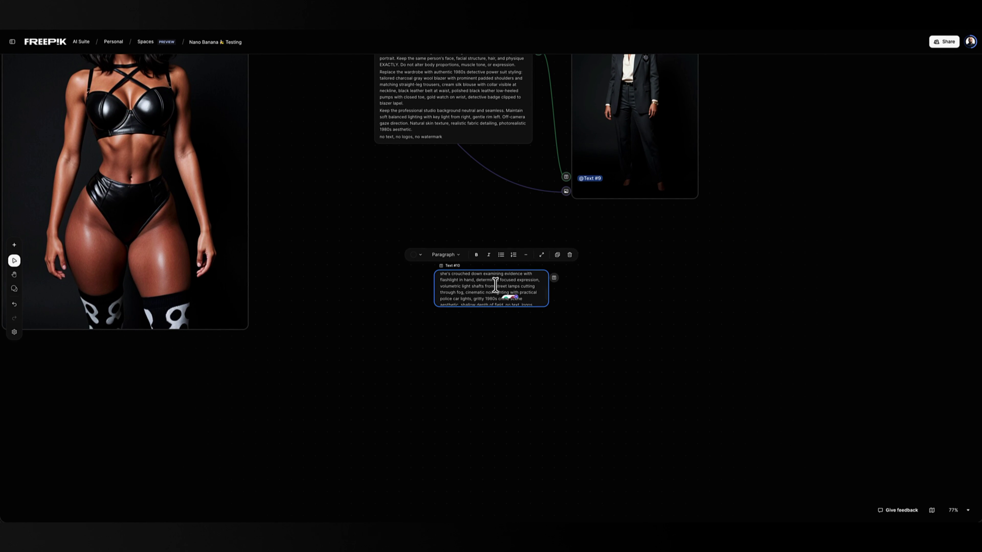
{"action": "left_click_drag", "start_coordinate": [528, 281], "coordinate": [531, 327]}
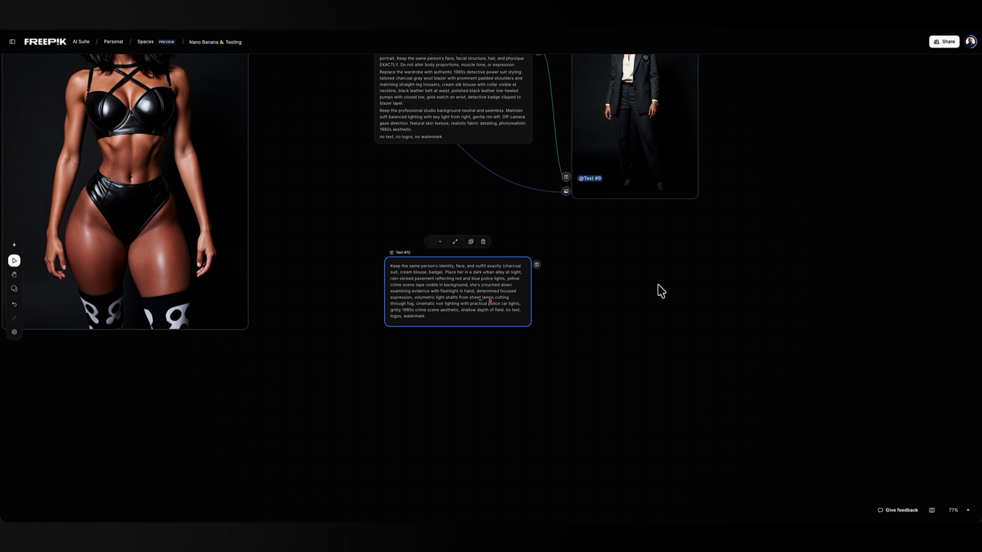
{"action": "scroll", "coordinate": [773, 176], "scroll_direction": "up", "scroll_amount": 5}
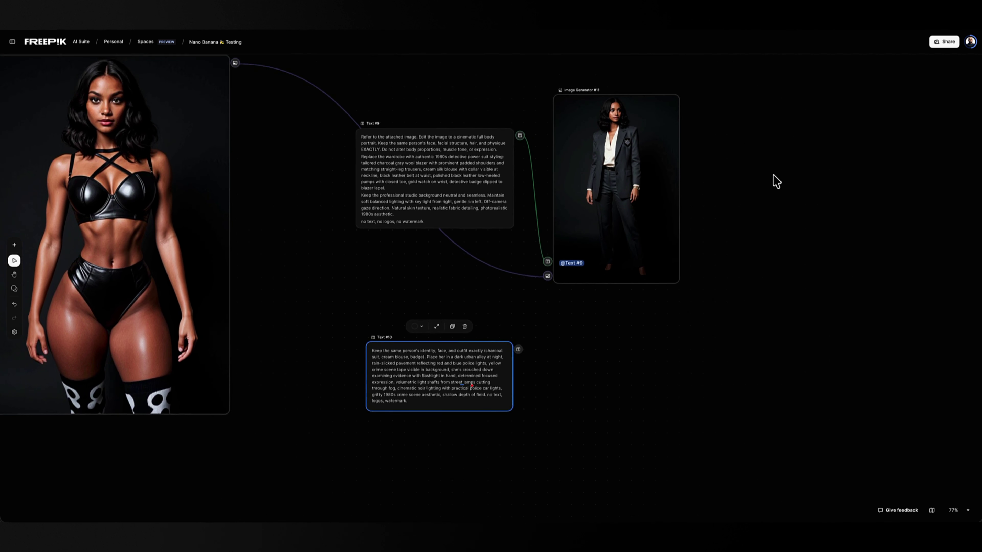
{"action": "left_click", "coordinate": [355, 375]}
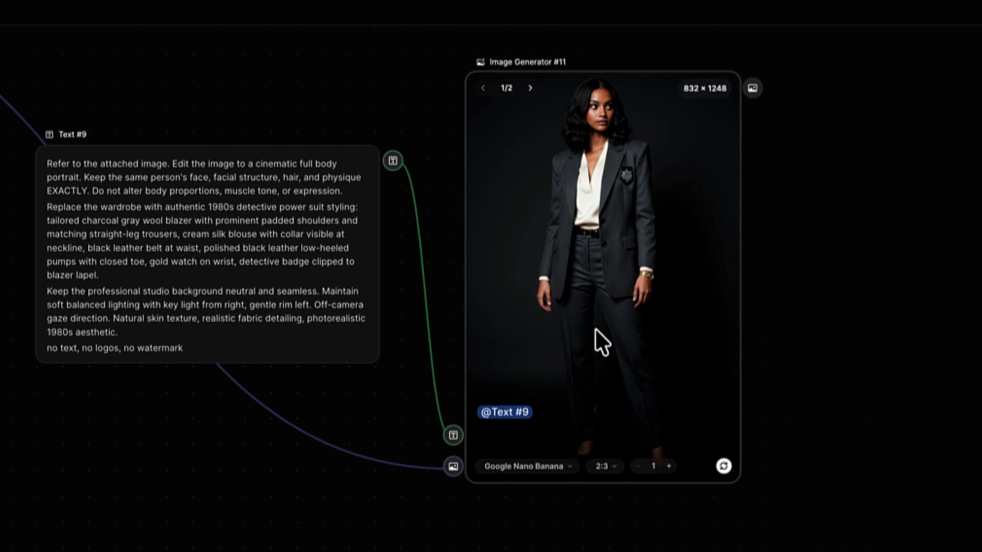
- Add an image generator fed by Image Generator #11's detective portrait and connect the Text #10 homicide prompt to it
{"action": "scroll", "coordinate": [602, 343], "scroll_direction": "left", "scroll_amount": 5}
{"action": "scroll", "coordinate": [601, 342], "scroll_direction": "up", "scroll_amount": 2}
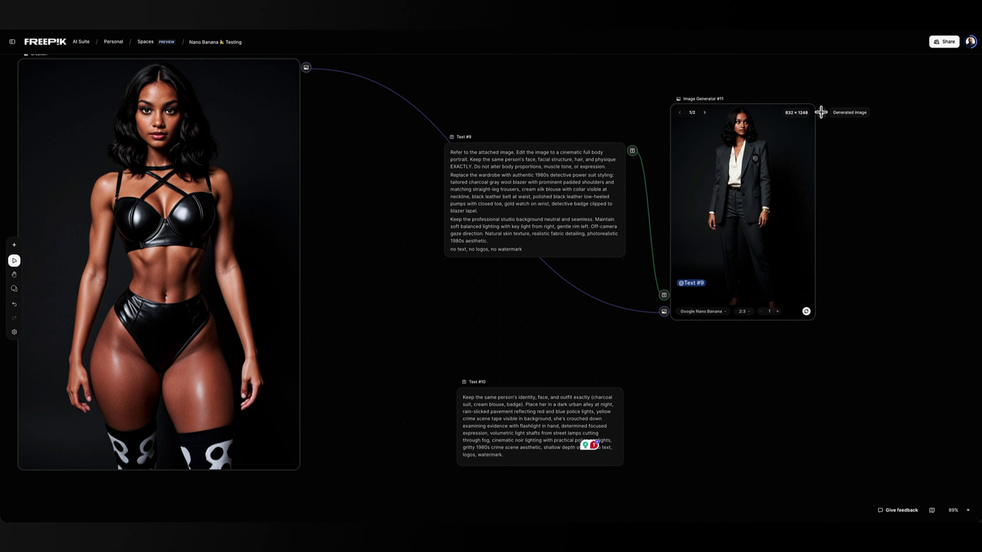
{"action": "left_click_drag", "start_coordinate": [821, 112], "coordinate": [697, 430]}
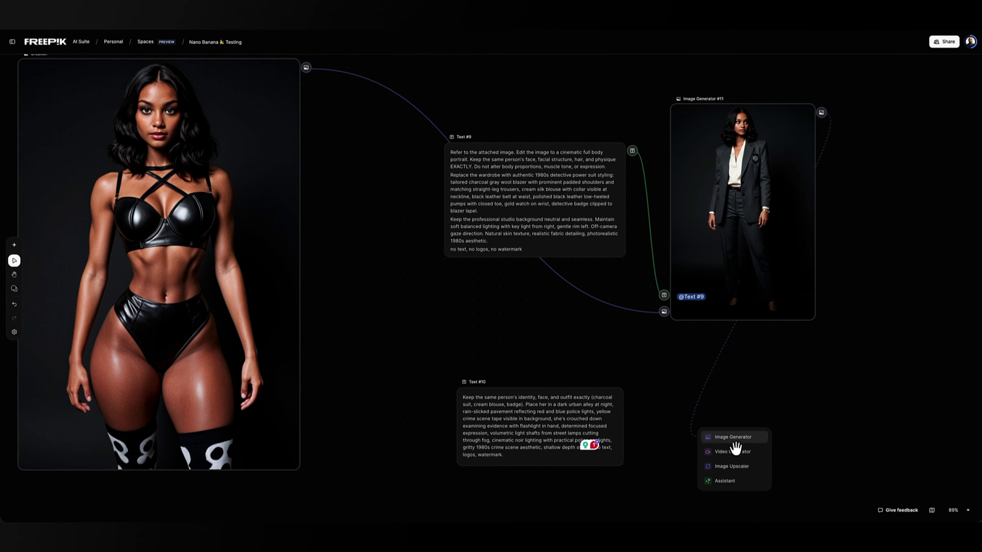
{"action": "left_click", "coordinate": [732, 437]}
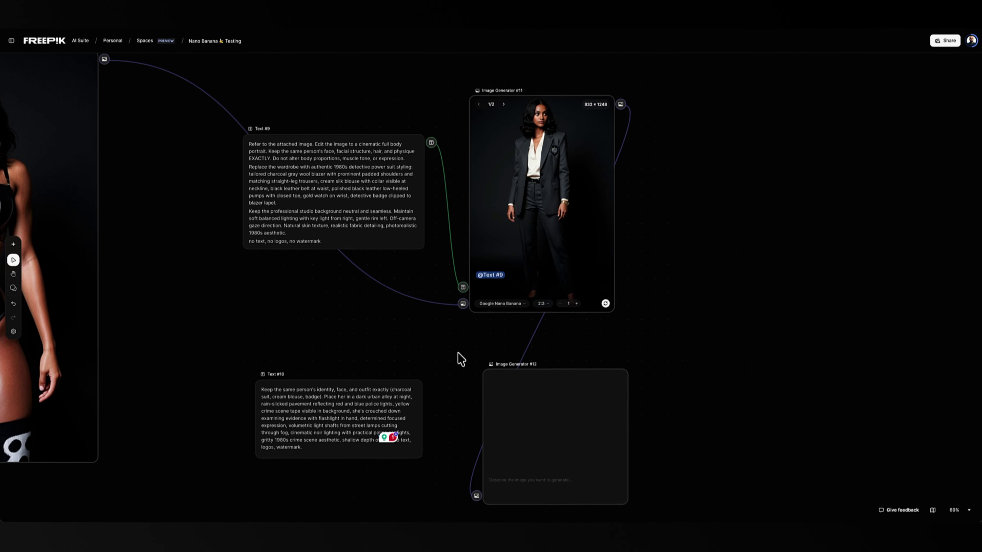
{"action": "left_click", "coordinate": [392, 409]}
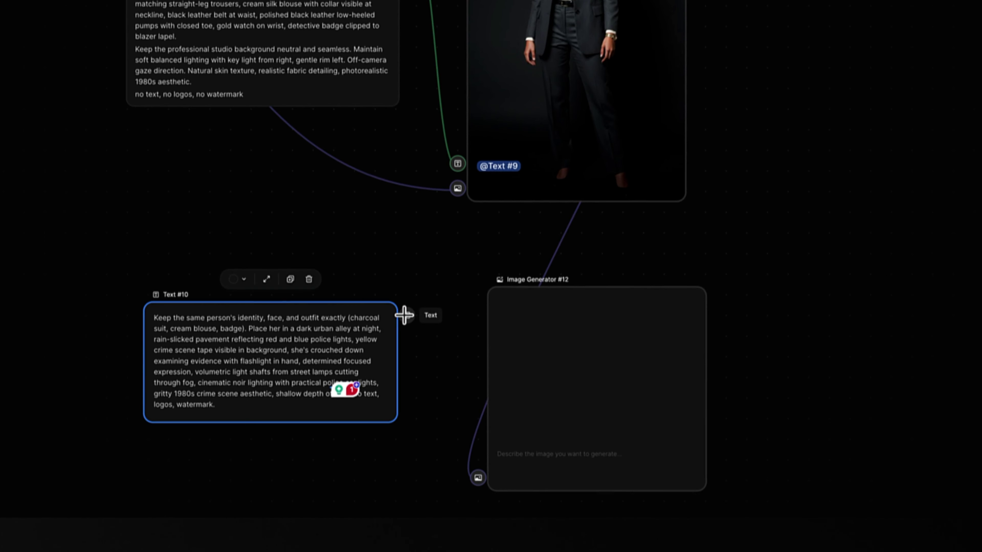
{"action": "left_click_drag", "start_coordinate": [405, 316], "coordinate": [479, 458]}
{"action": "left_click", "coordinate": [596, 424]}
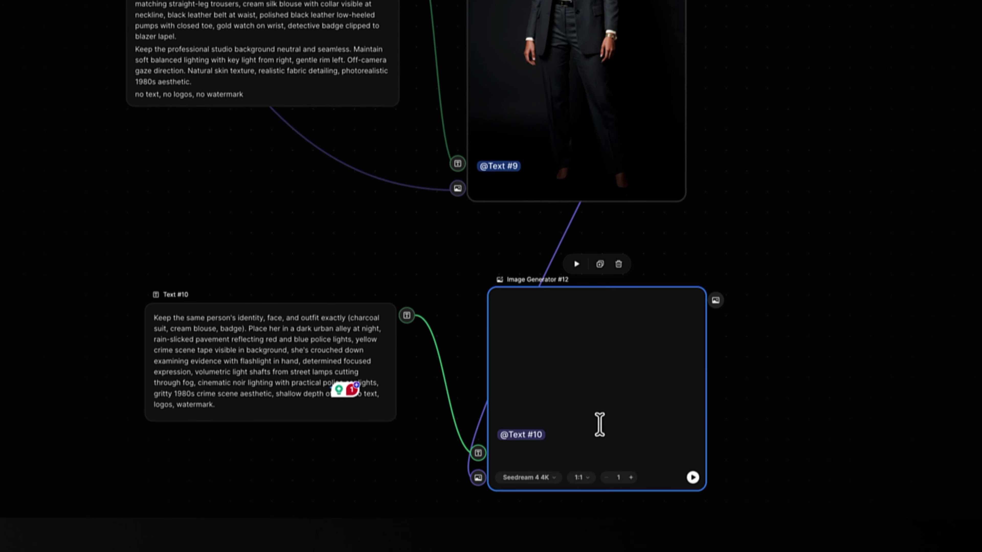
- Set the new image generator's model to Google Nano Banana and its aspect ratio to 16:9
{"action": "left_click", "coordinate": [533, 480]}
{"action": "scroll", "coordinate": [561, 427], "scroll_direction": "down", "scroll_amount": 5}
{"action": "left_click", "coordinate": [553, 374]}
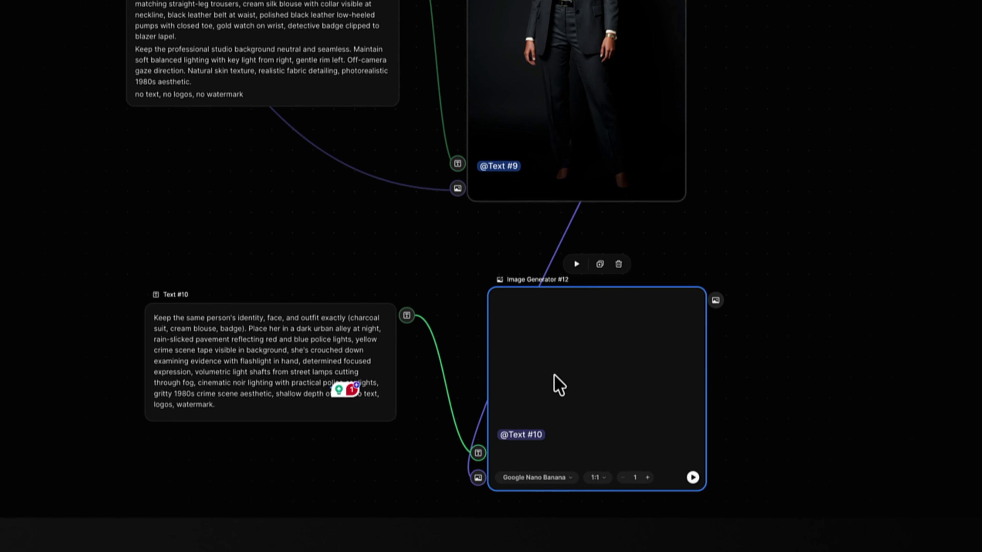
{"action": "left_click", "coordinate": [596, 478]}
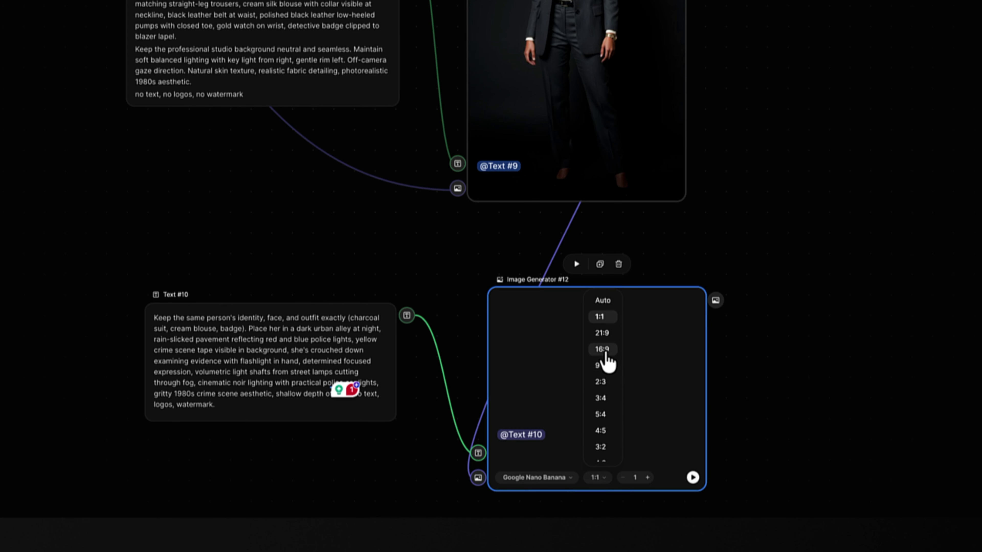
{"action": "left_click", "coordinate": [603, 350]}
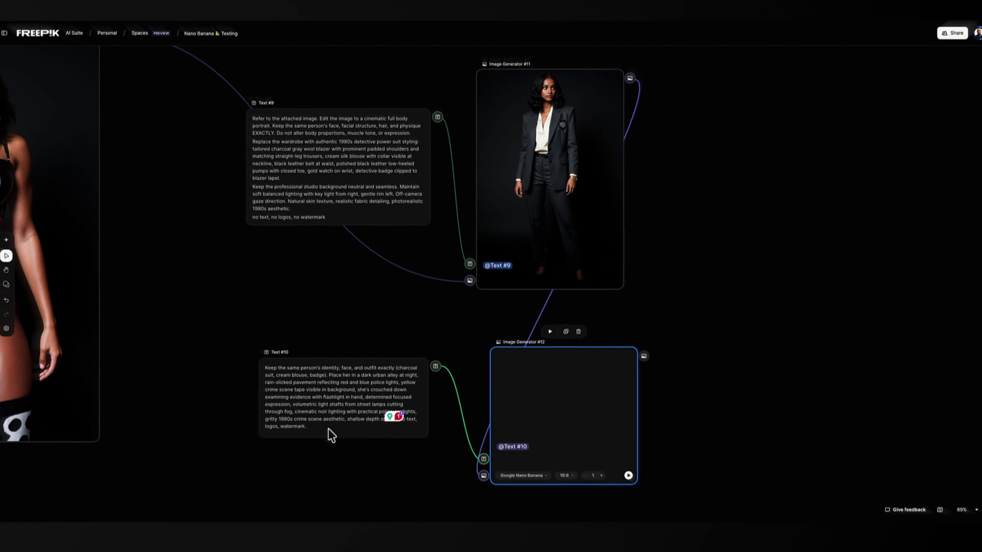
{"action": "left_click", "coordinate": [315, 466]}
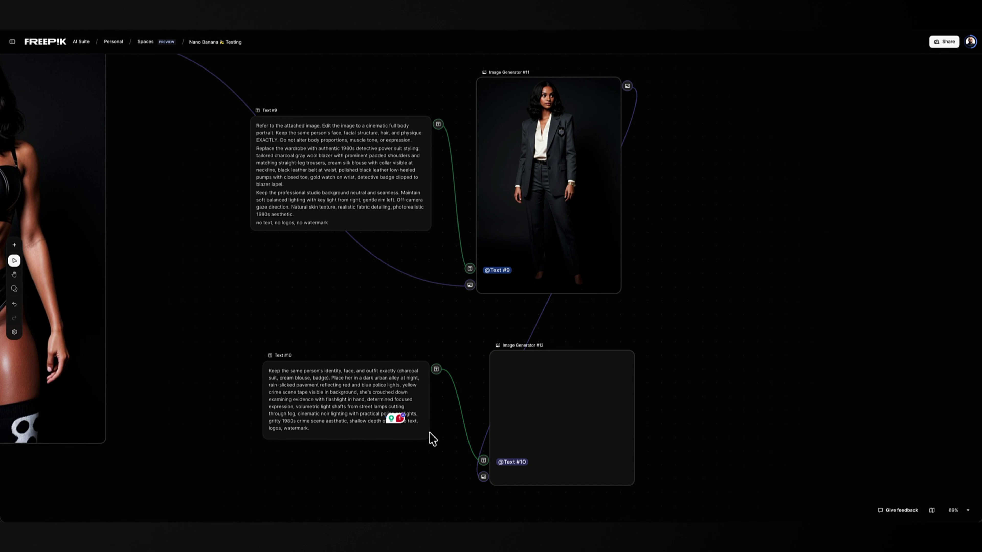
- Run the workflow from the Text #10 prompt to generate the night homicide scene in Image Generator #12
{"action": "scroll", "coordinate": [372, 377], "scroll_direction": "up", "scroll_amount": 5}
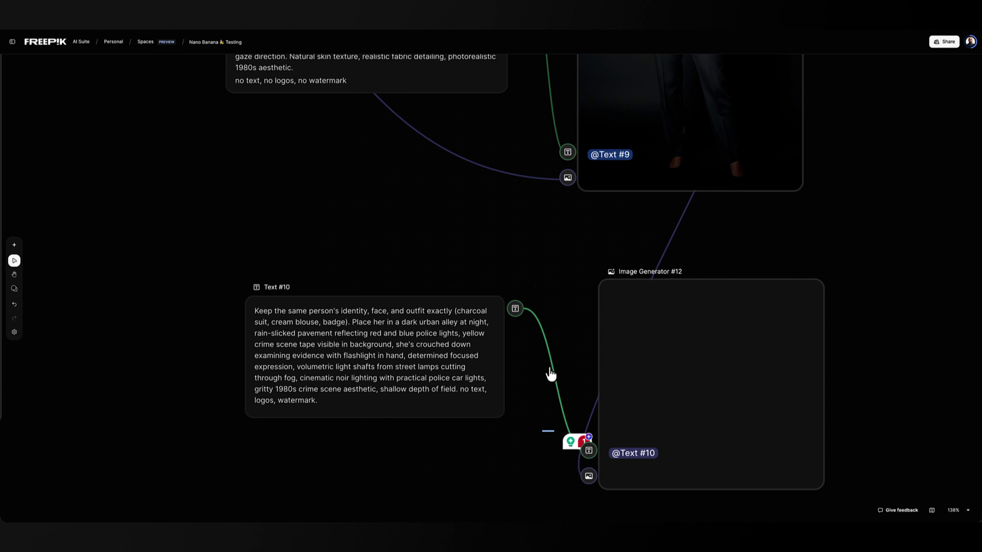
{"action": "mouse_move", "coordinate": [716, 357]}
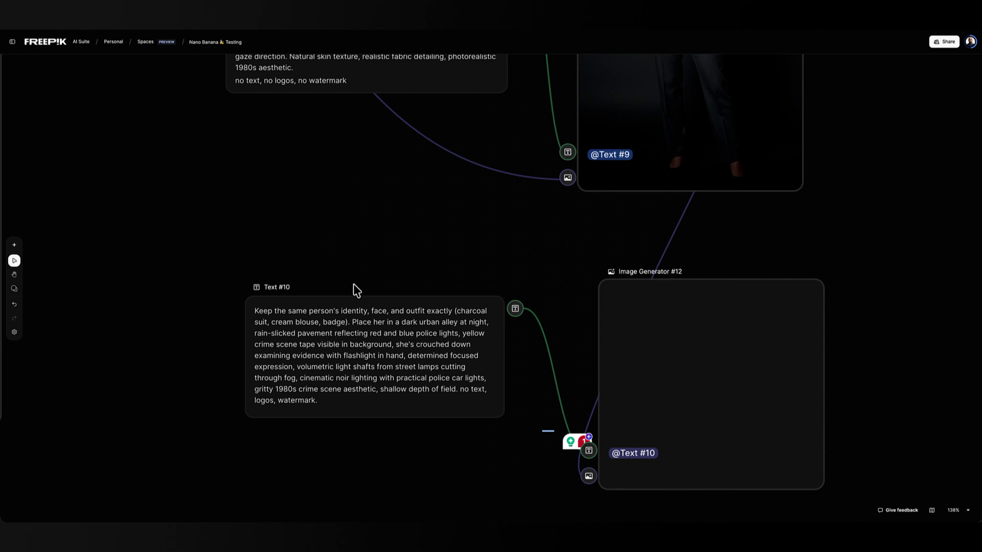
{"action": "left_click", "coordinate": [348, 307]}
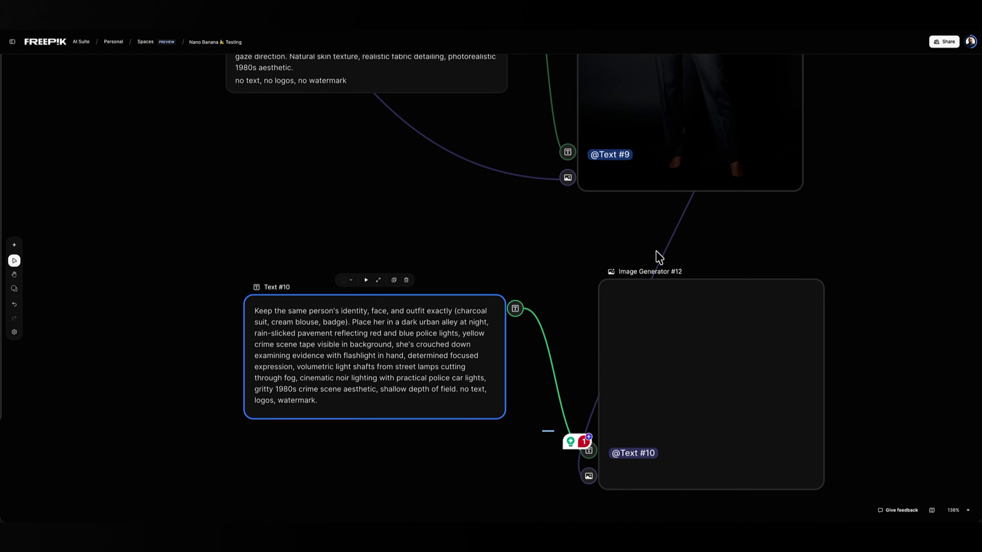
{"action": "scroll", "coordinate": [659, 257], "scroll_direction": "down", "scroll_amount": 5}
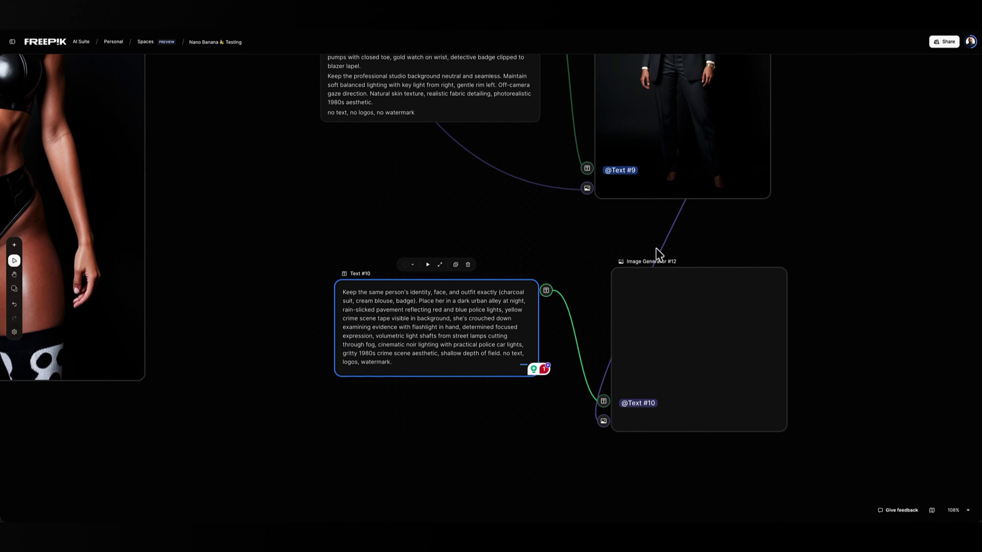
{"action": "left_click", "coordinate": [623, 263]}
{"action": "scroll", "coordinate": [621, 261], "scroll_direction": "up", "scroll_amount": 5}
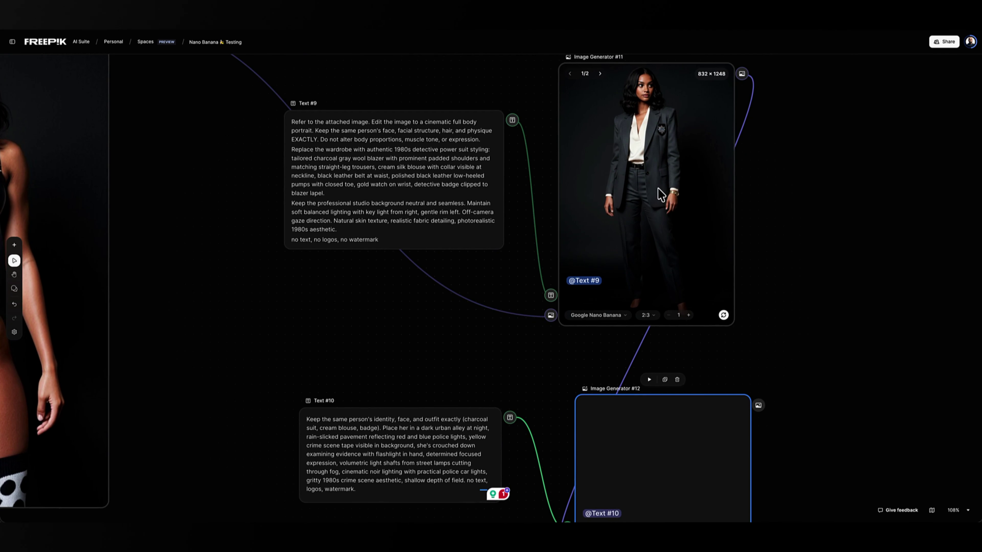
{"action": "left_click", "coordinate": [416, 455]}
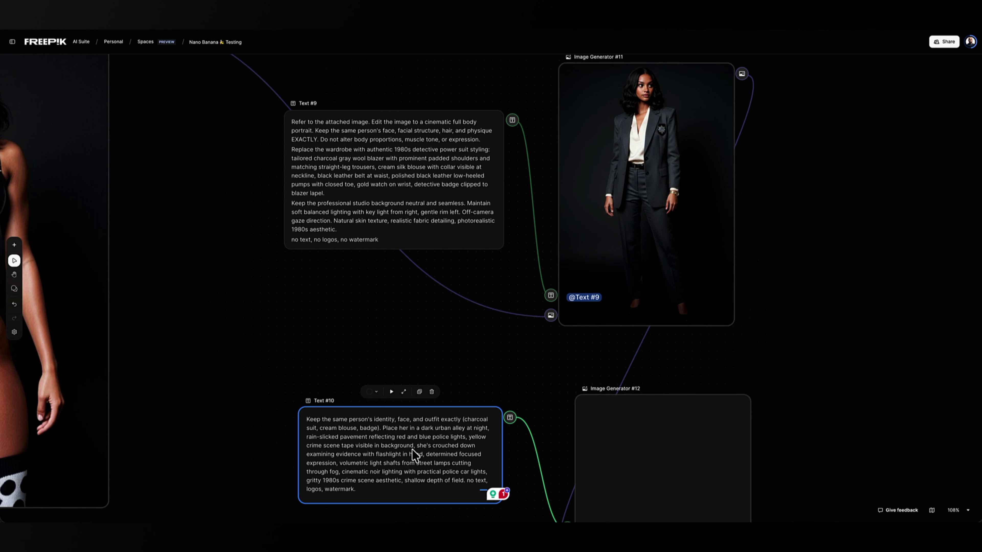
{"action": "left_click", "coordinate": [391, 392]}
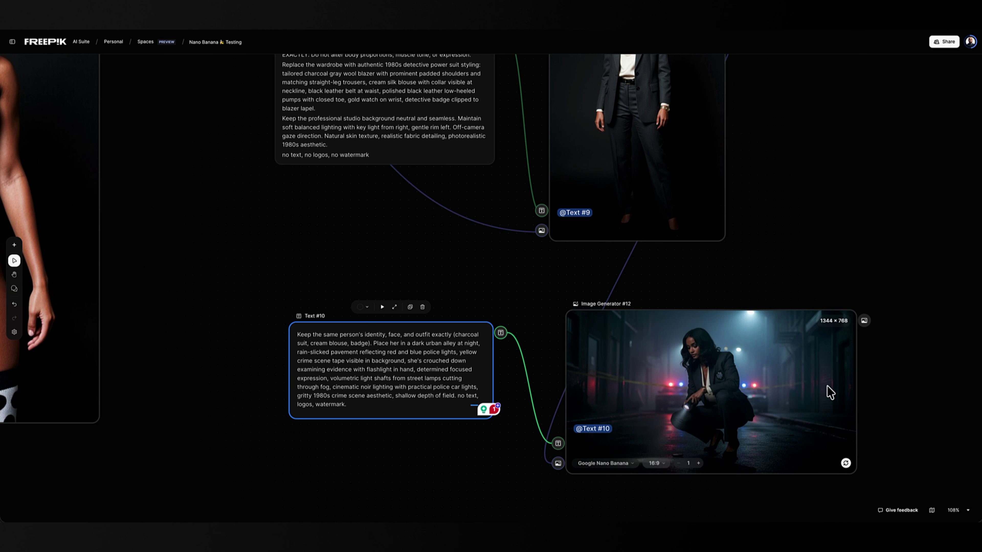
- Compare the enlarged homicide scene in Image Generator #12 with the detective portrait in Image Generator #11, checking face, outfit and badge
{"action": "left_click", "coordinate": [757, 377]}
{"action": "double_click", "coordinate": [756, 377]}
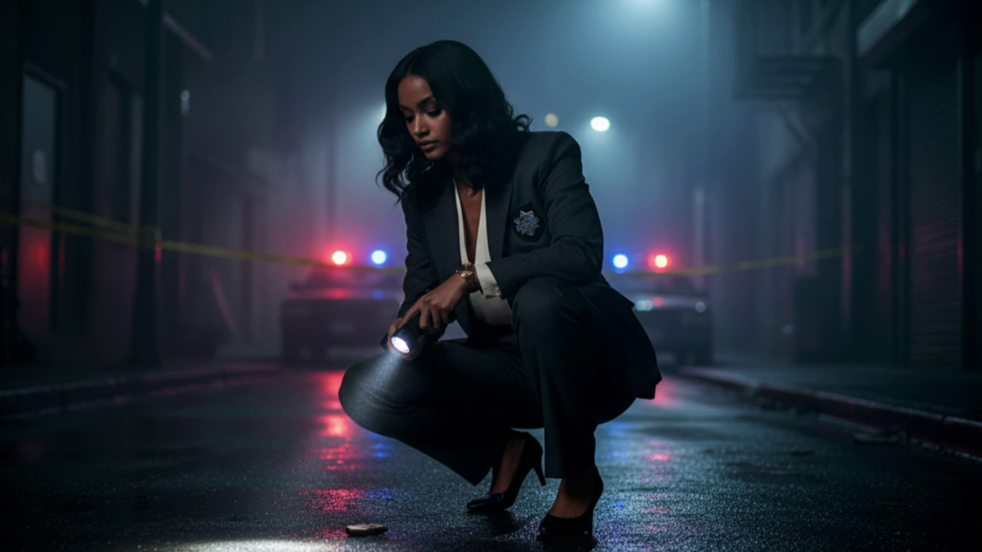
{"action": "key", "text": "Escape"}
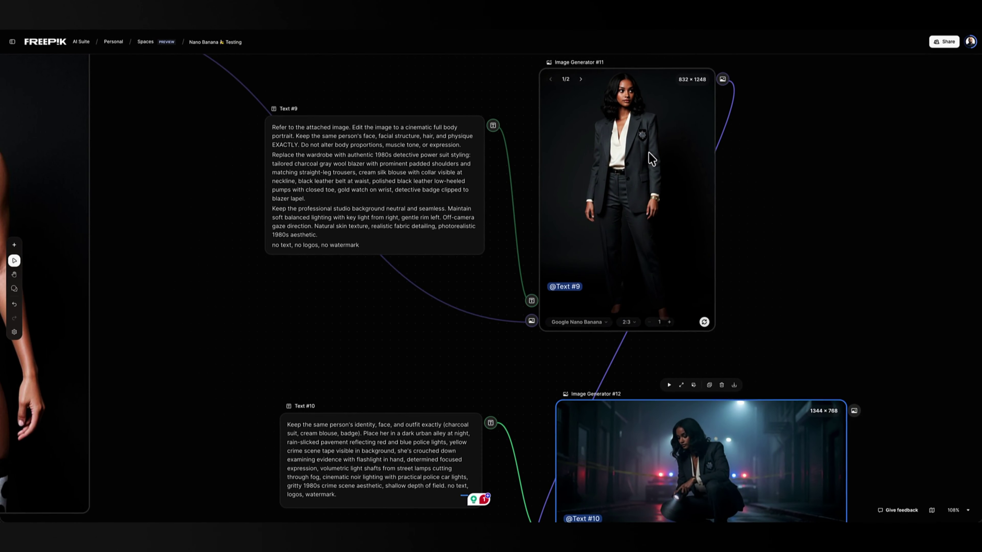
{"action": "left_click", "coordinate": [650, 157]}
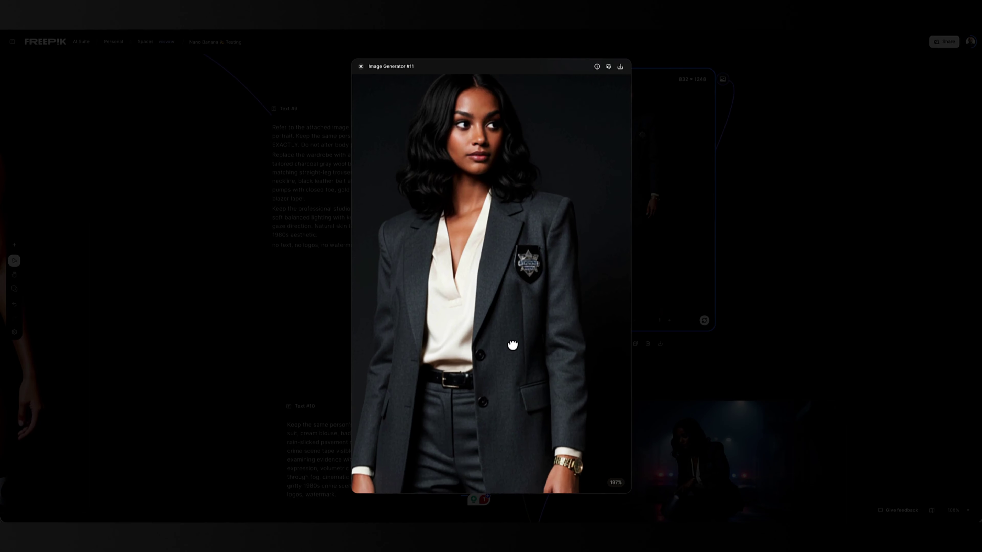
{"action": "left_click_drag", "start_coordinate": [513, 344], "coordinate": [514, 352]}
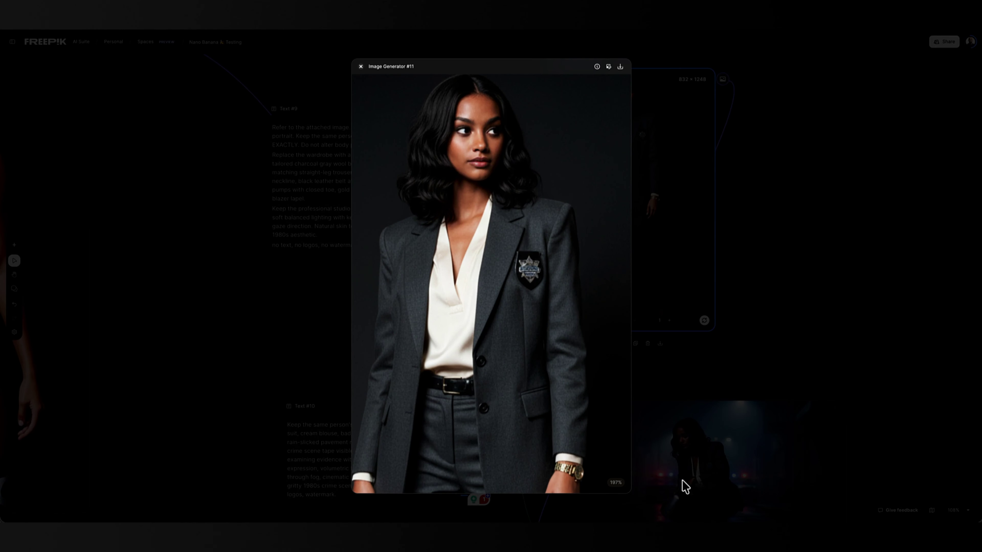
{"action": "left_click", "coordinate": [724, 475]}
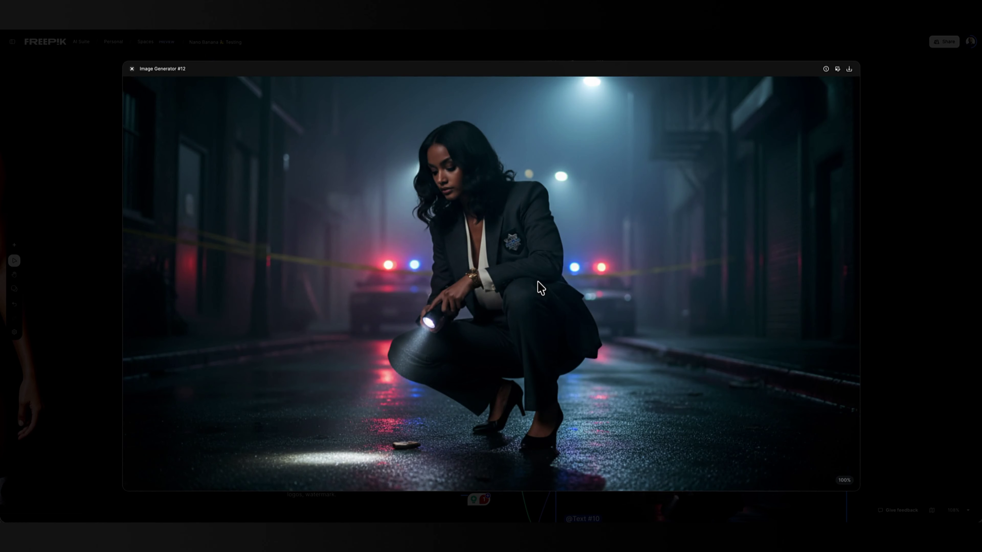